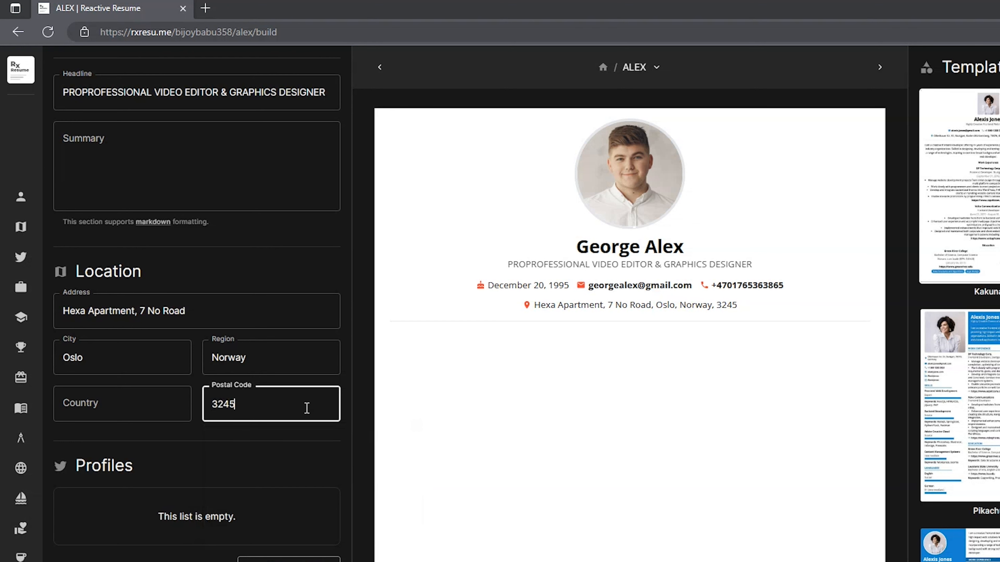
# Scroll down past the completed Location fields to reach the Profiles section
pyautogui.scroll(-5, 305, 255)
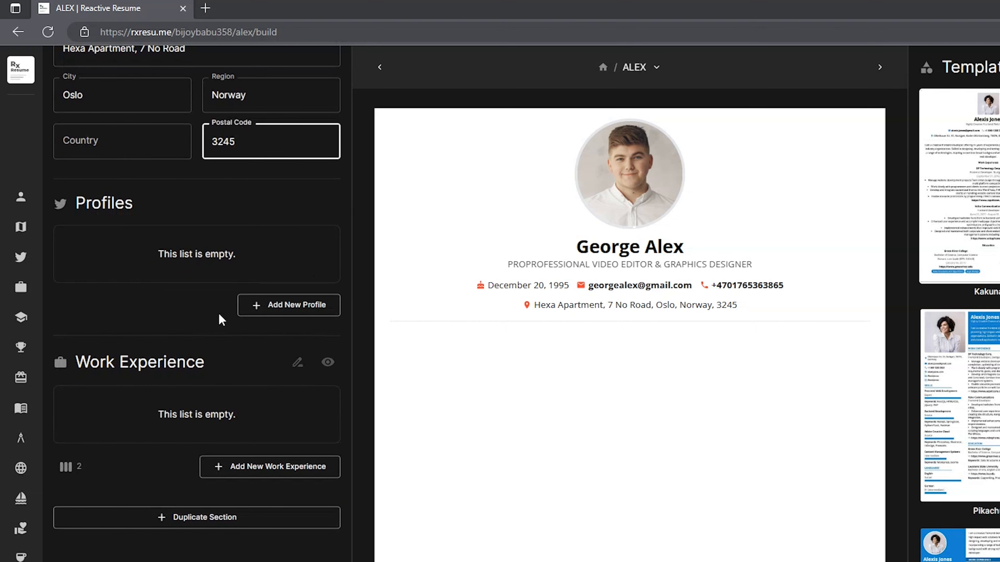
# Add a facebook profile with the account's username
pyautogui.click(330, 311)
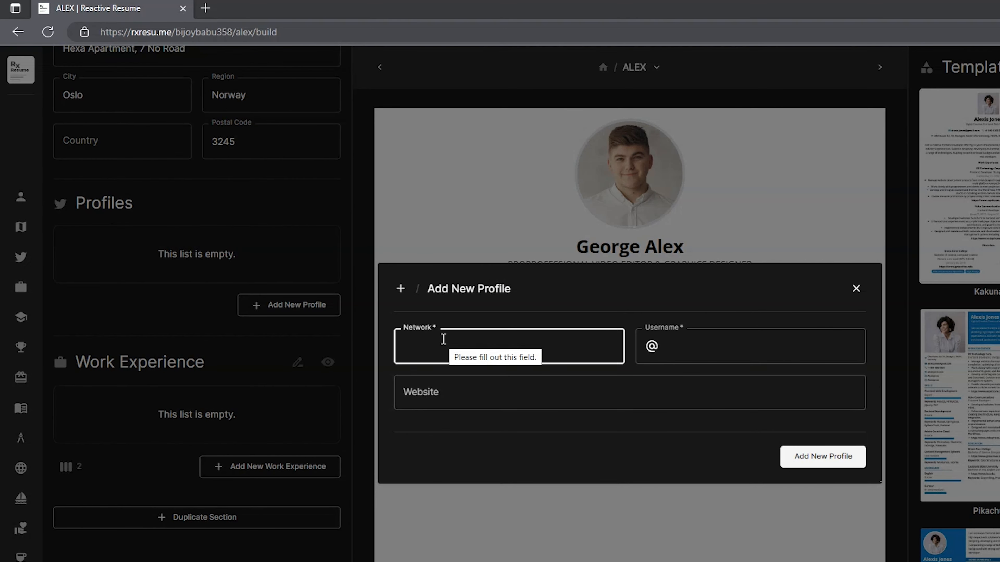
pyautogui.write('face')
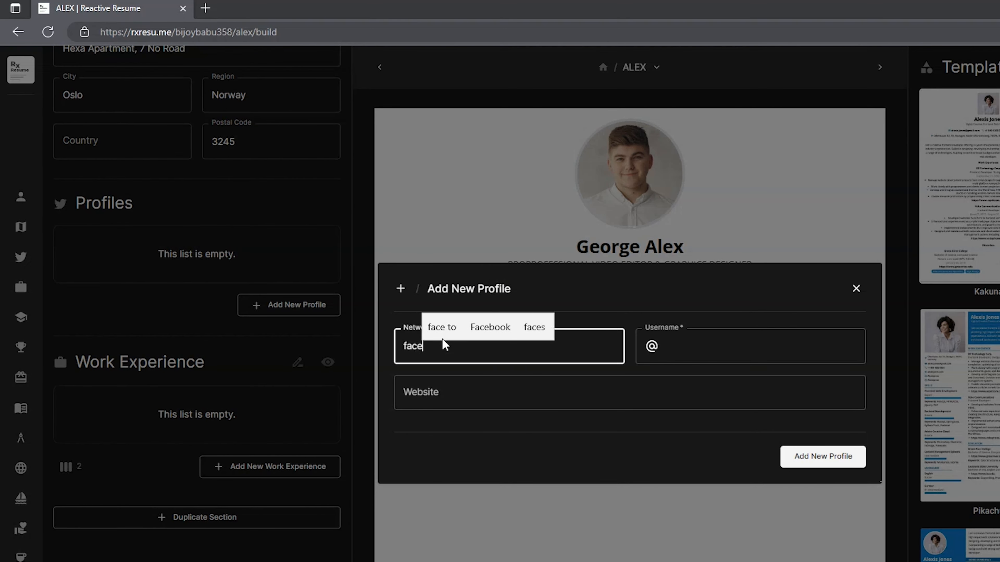
pyautogui.write('boo')
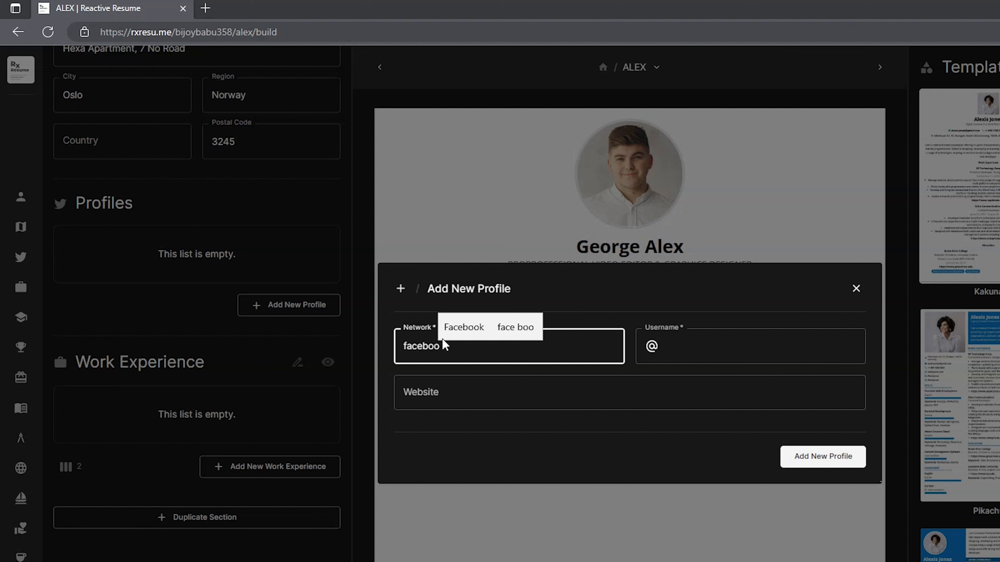
pyautogui.write('k')
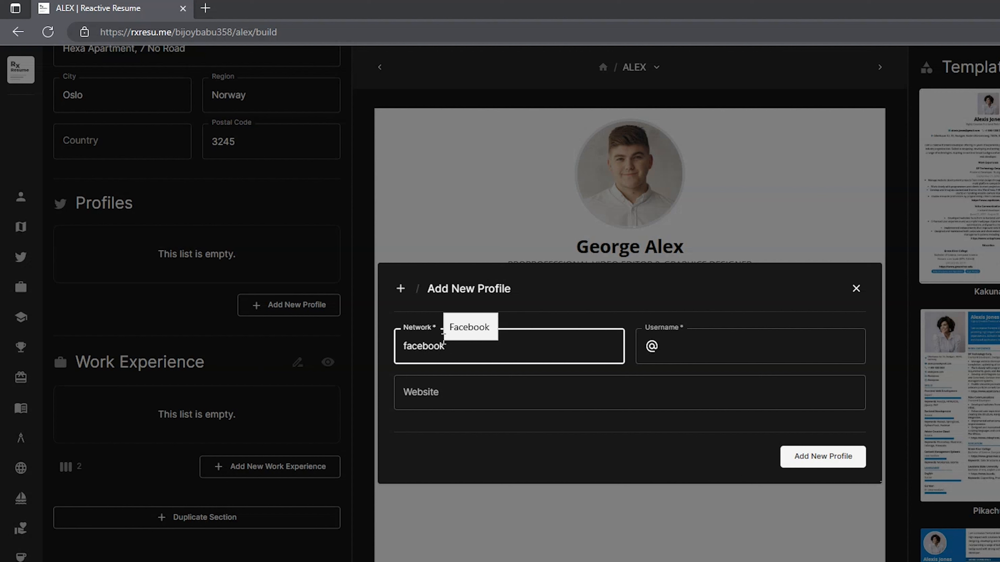
pyautogui.click(757, 343)
pyautogui.write('geo')
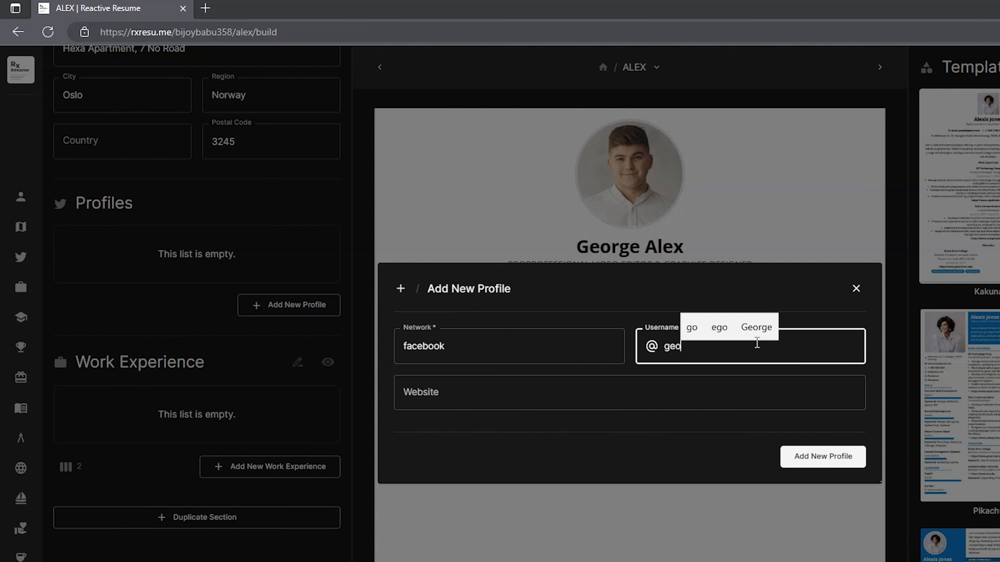
pyautogui.write('rge23')
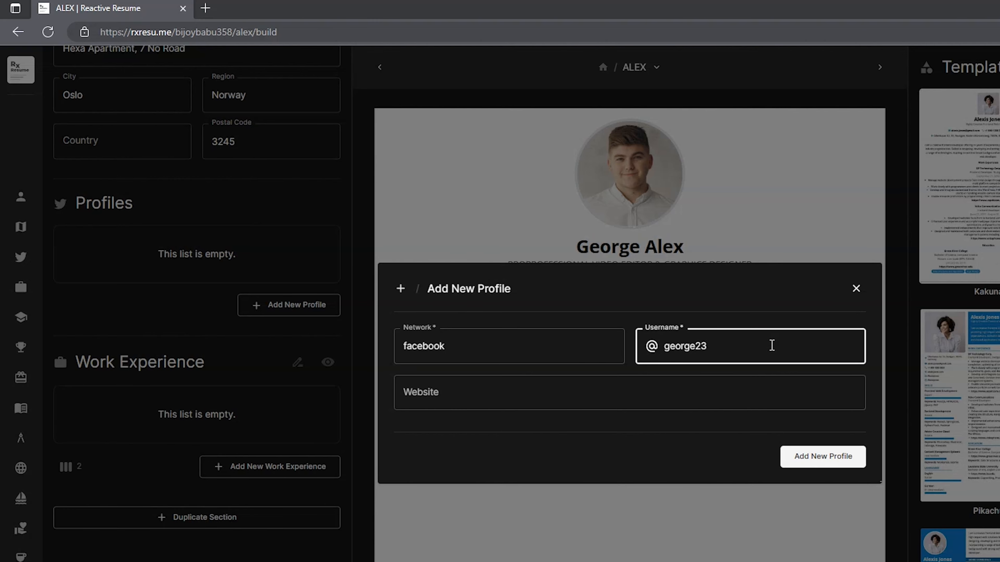
pyautogui.click(845, 459)
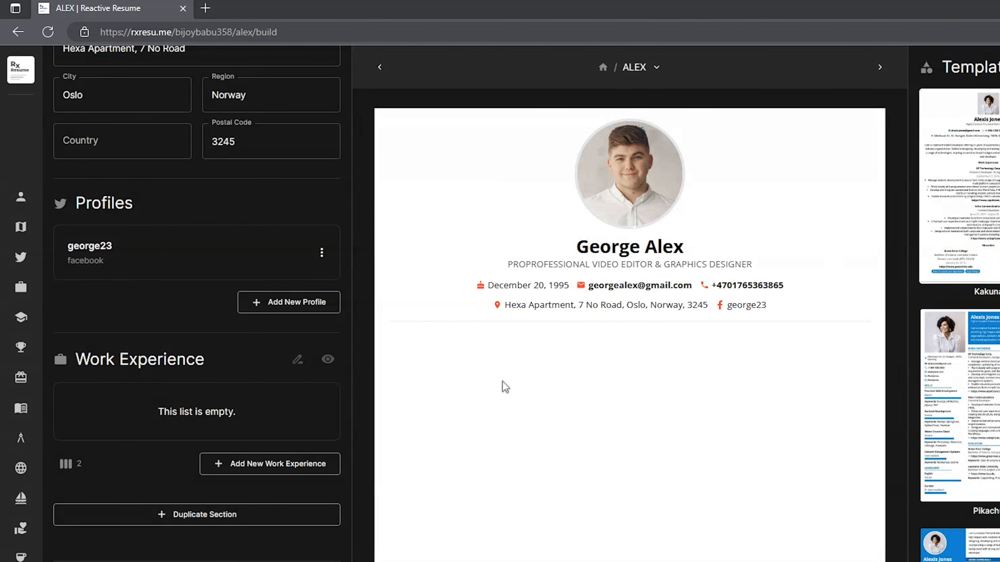
# Add a twitter profile with its username
pyautogui.click(329, 304)
pyautogui.write('twi')
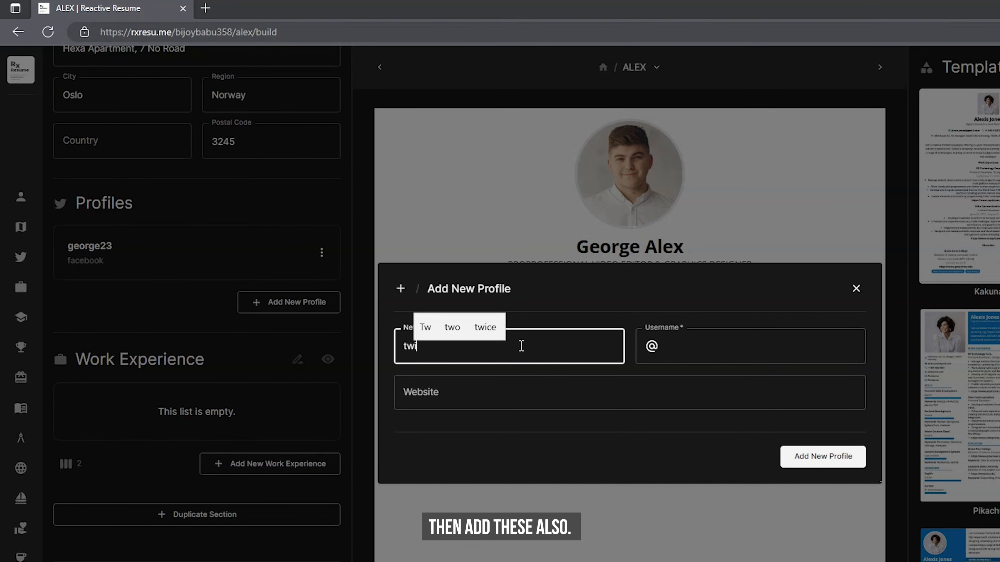
pyautogui.write('tter')
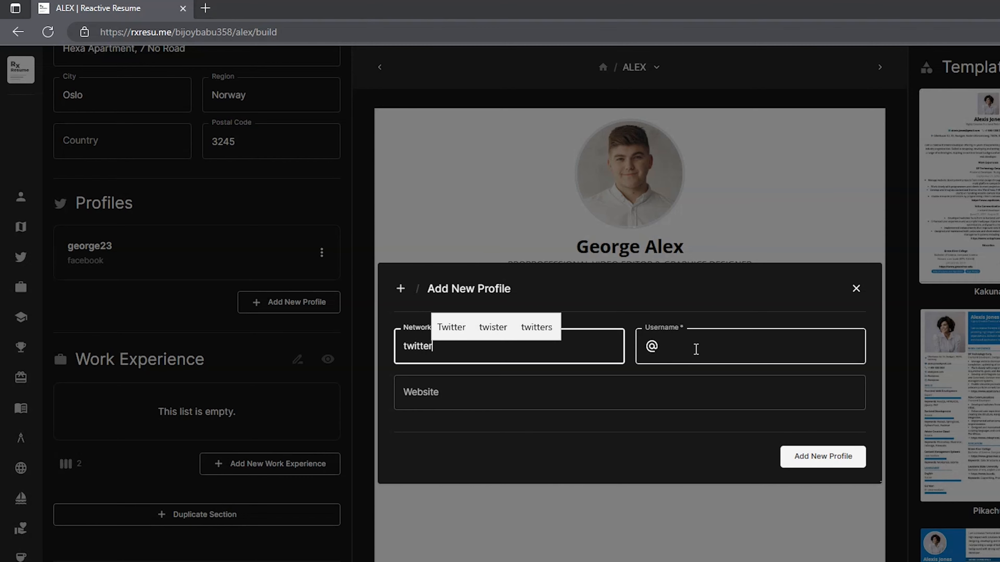
pyautogui.click(696, 348)
pyautogui.write('alex23')
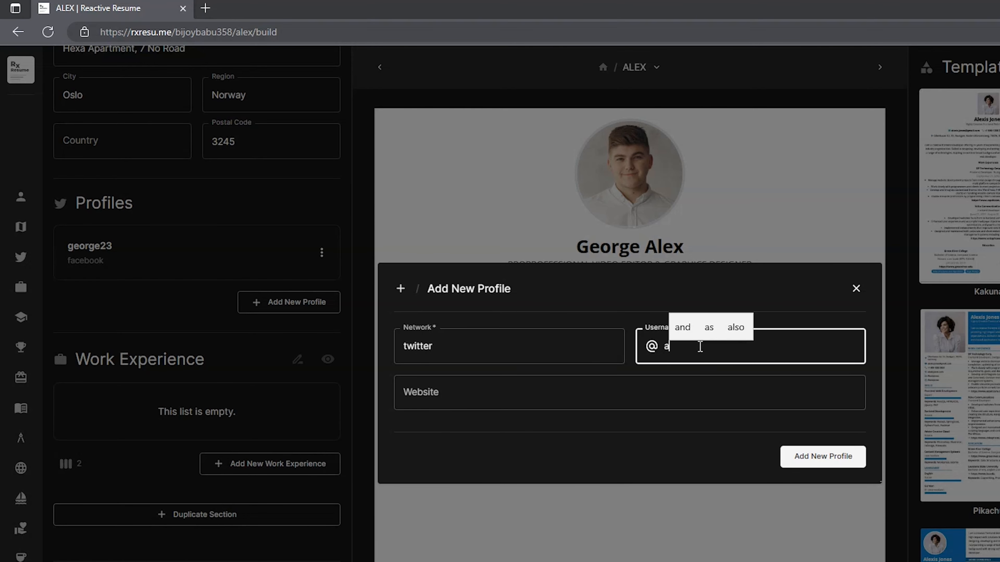
pyautogui.click(842, 466)
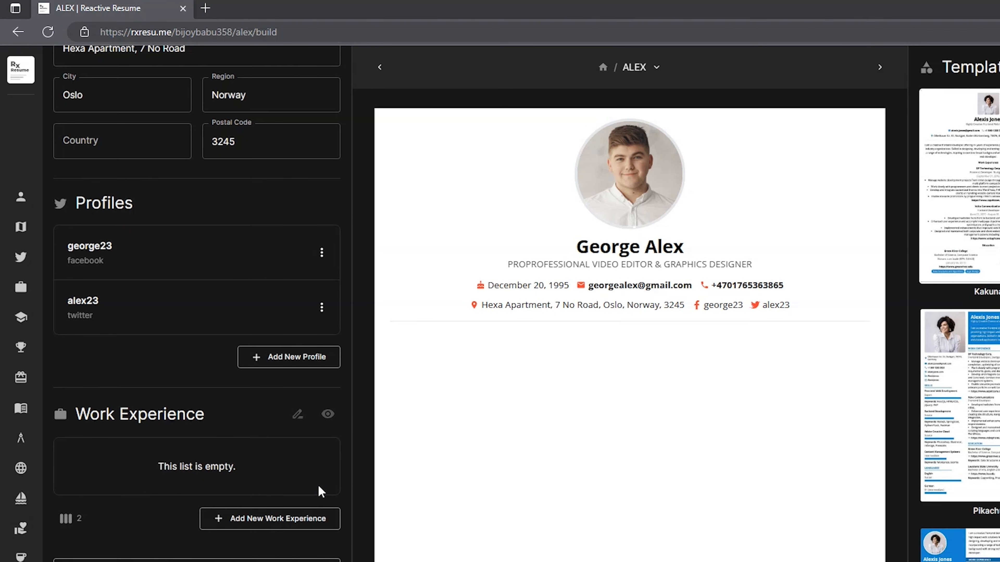
# Add an HR DESIGN work experience as designer, ending 07/17/2019
pyautogui.click(325, 524)
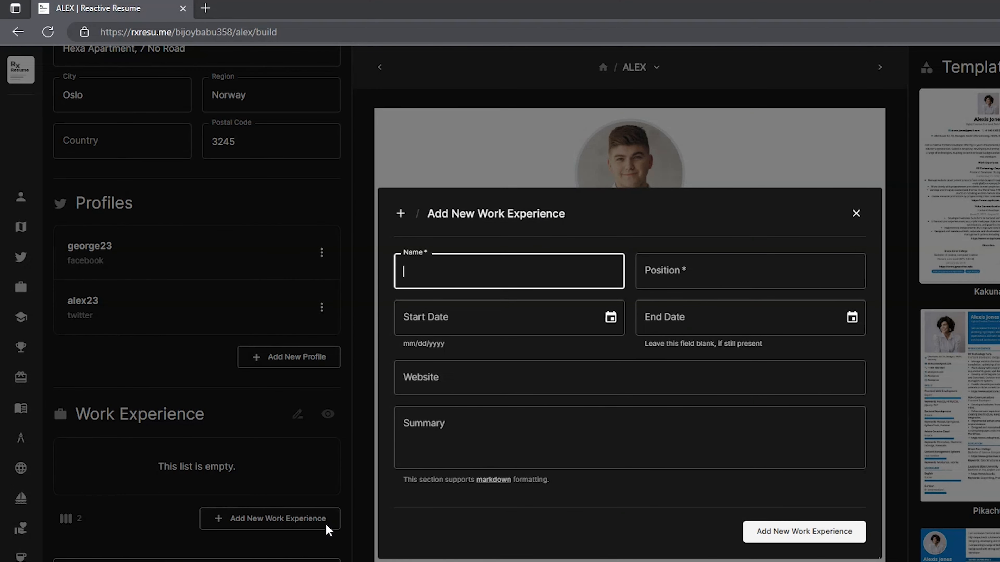
pyautogui.write('HR DE')
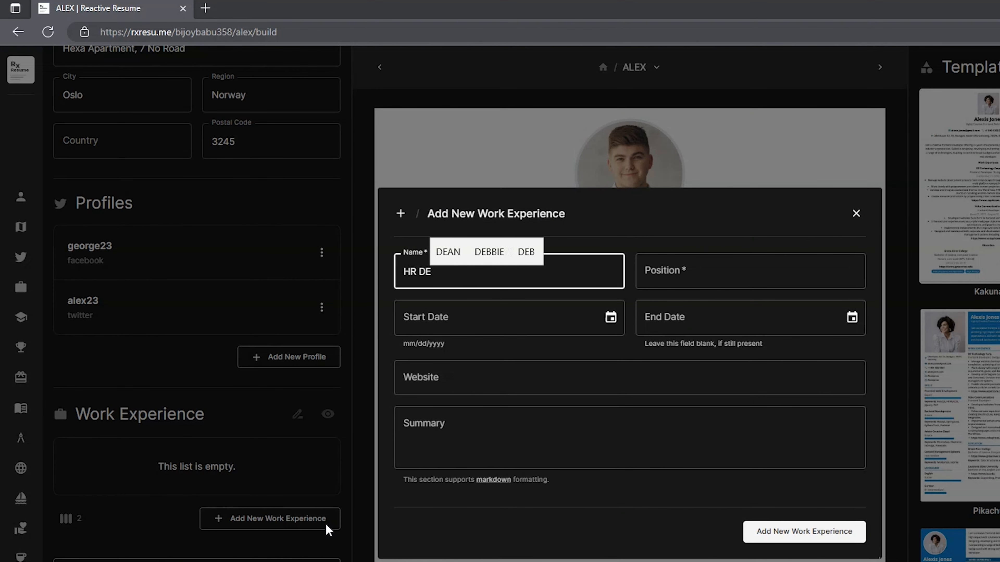
pyautogui.write('SIGN')
pyautogui.click(705, 267)
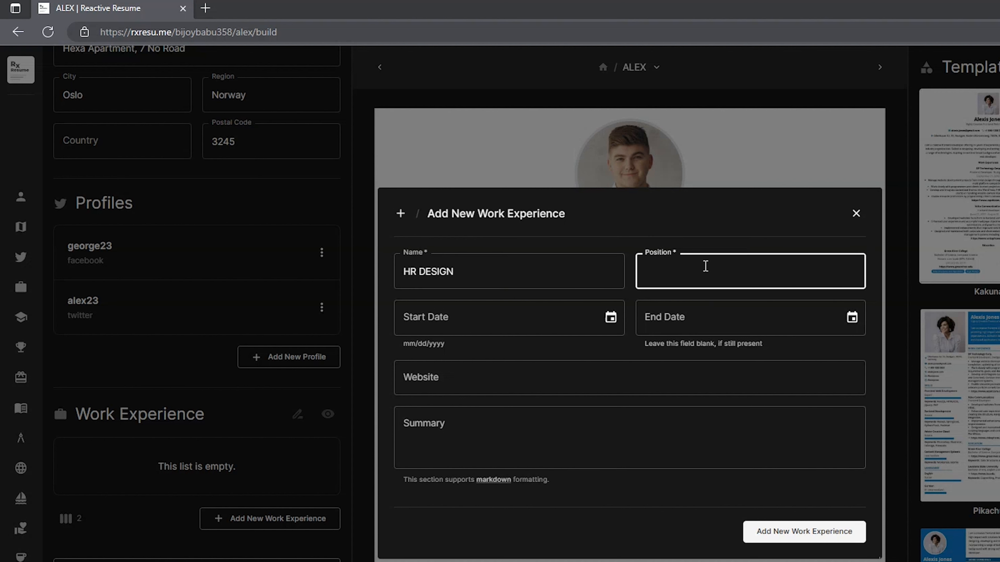
pyautogui.write('designer')
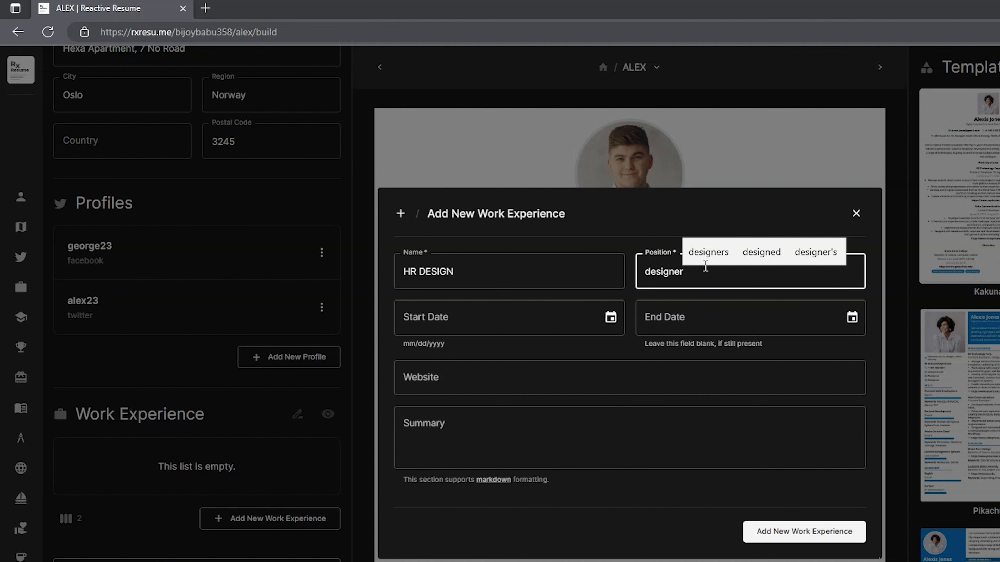
pyautogui.click(571, 314)
pyautogui.write('04/17/')
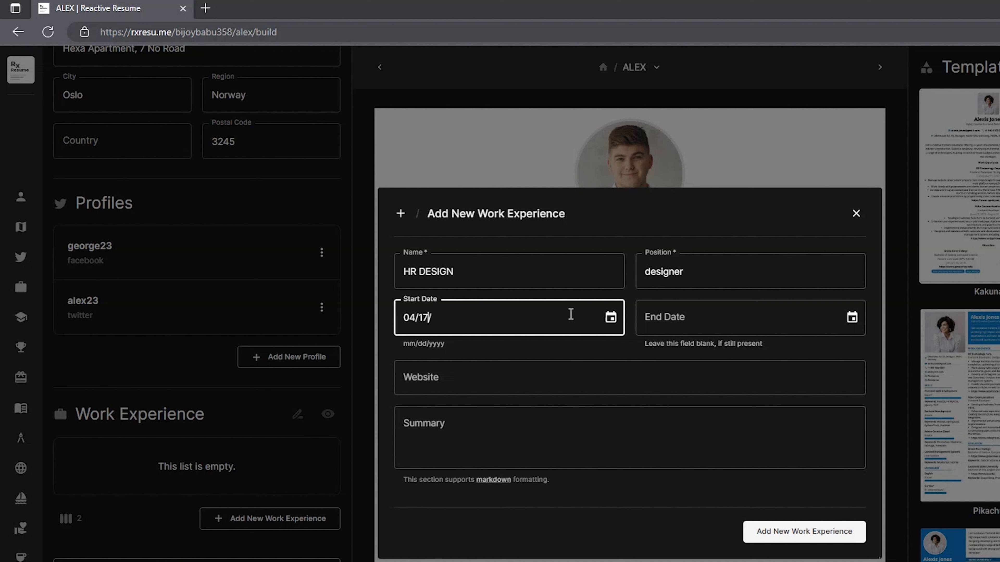
pyautogui.write('2014')
pyautogui.click(720, 317)
pyautogui.write('07/')
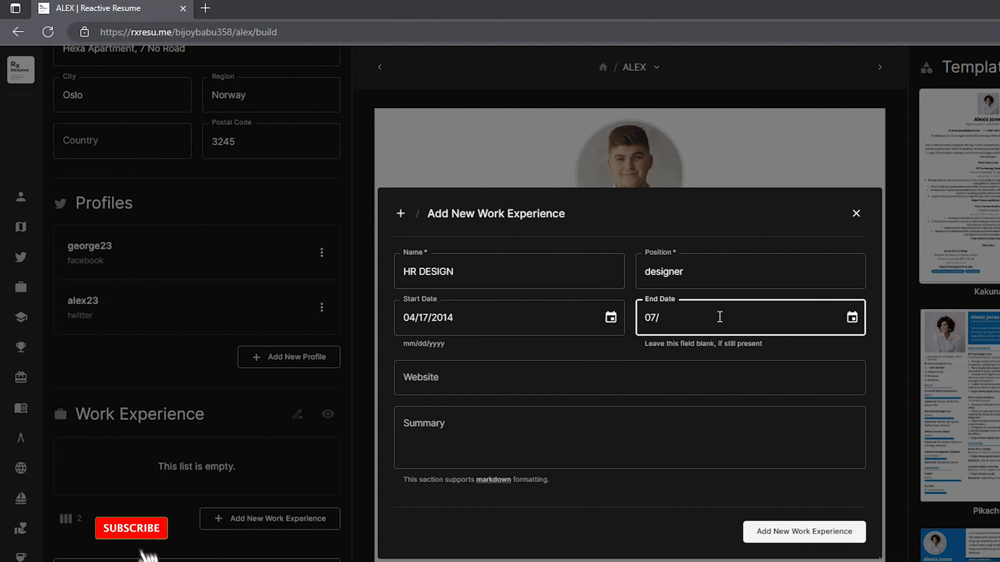
pyautogui.write('17/2019')
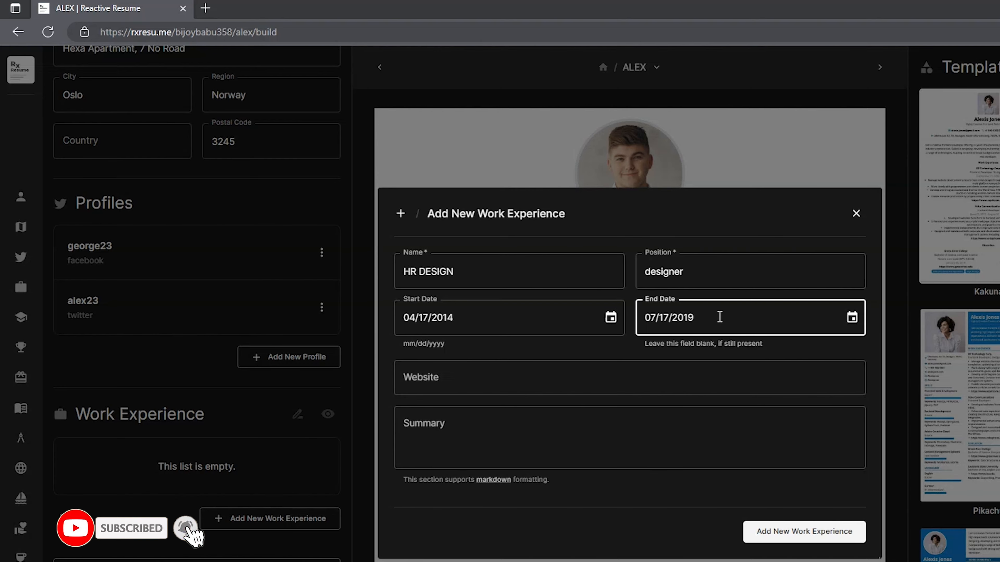
pyautogui.click(844, 533)
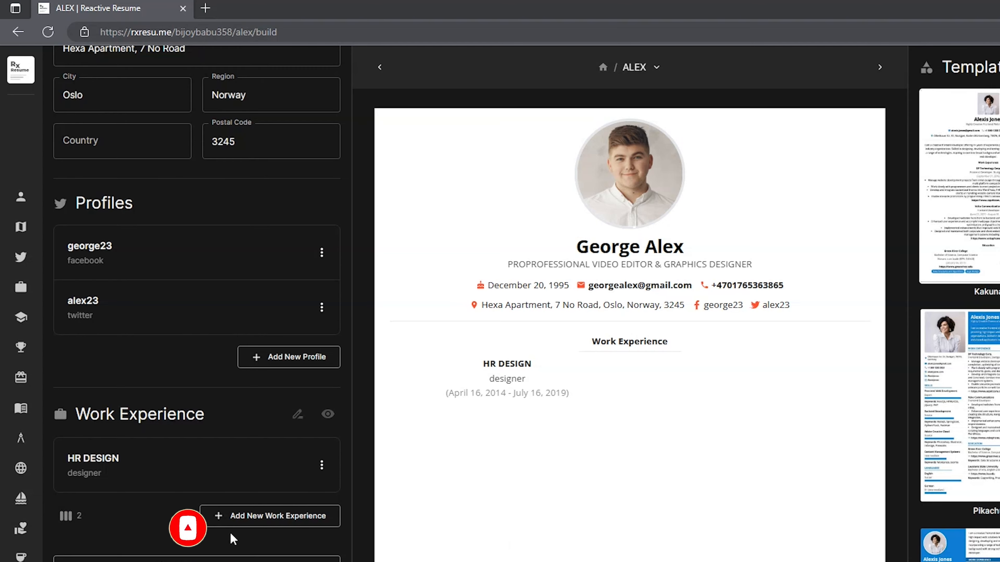
# Add a YouTube Content Creator job starting 02/12/2012 with no end date
pyautogui.click(314, 516)
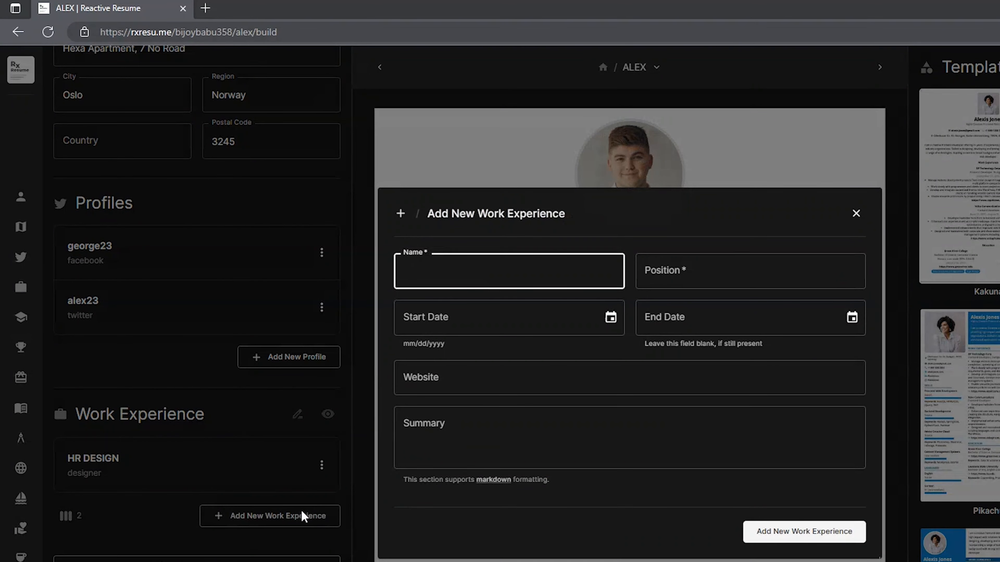
pyautogui.write('YouTube')
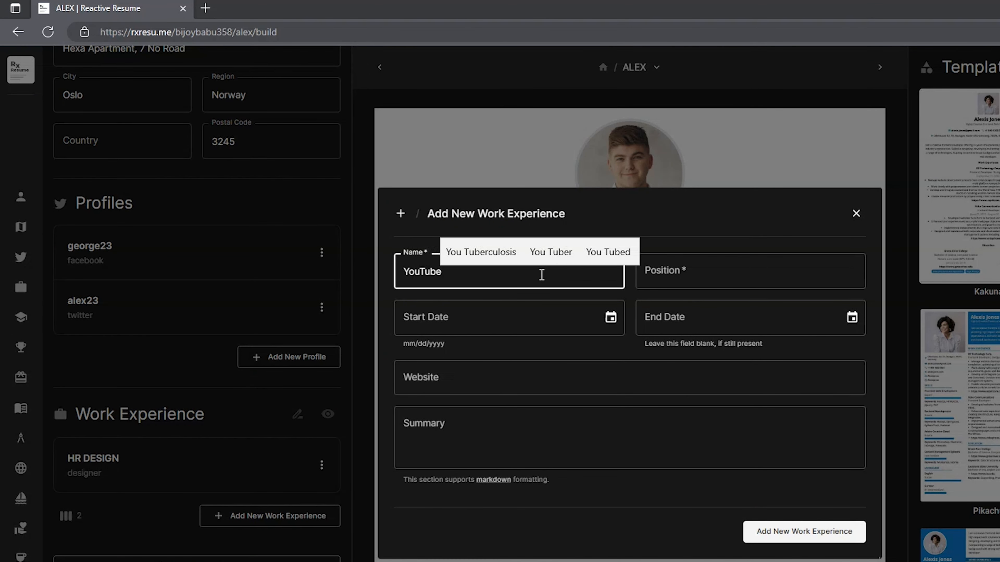
pyautogui.click(733, 267)
pyautogui.write('Content Creator')
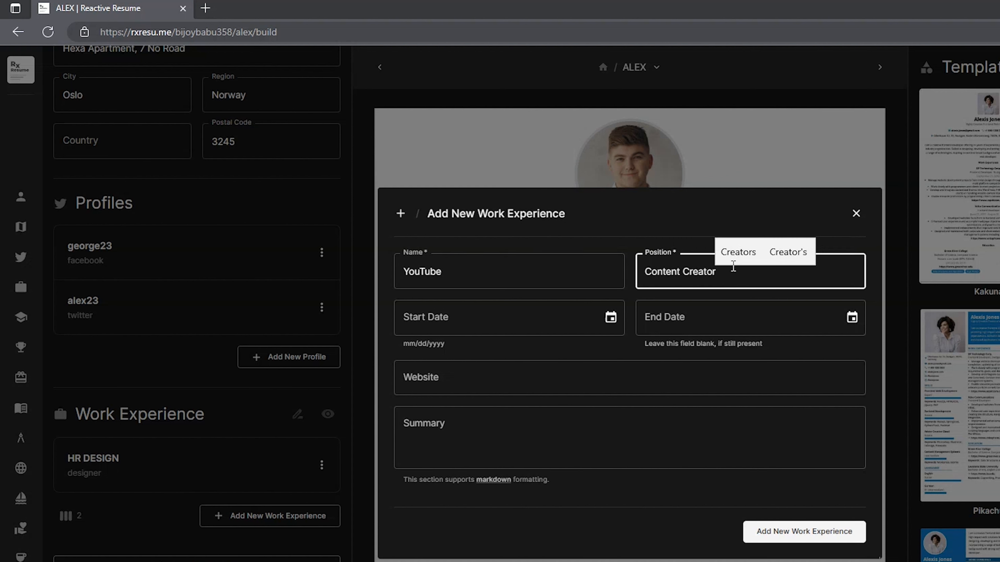
pyautogui.click(571, 316)
pyautogui.write('0')
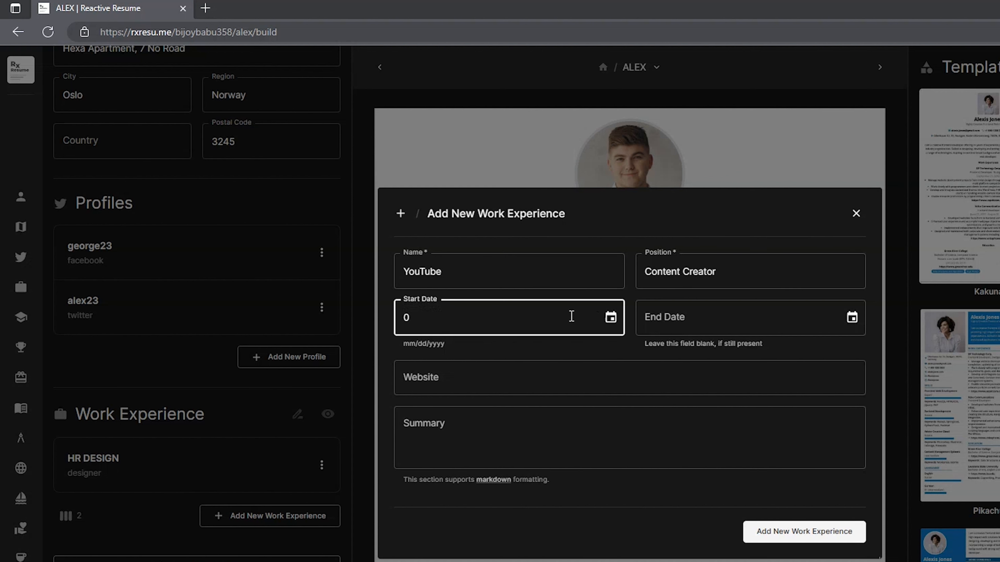
pyautogui.write('2/12/2012')
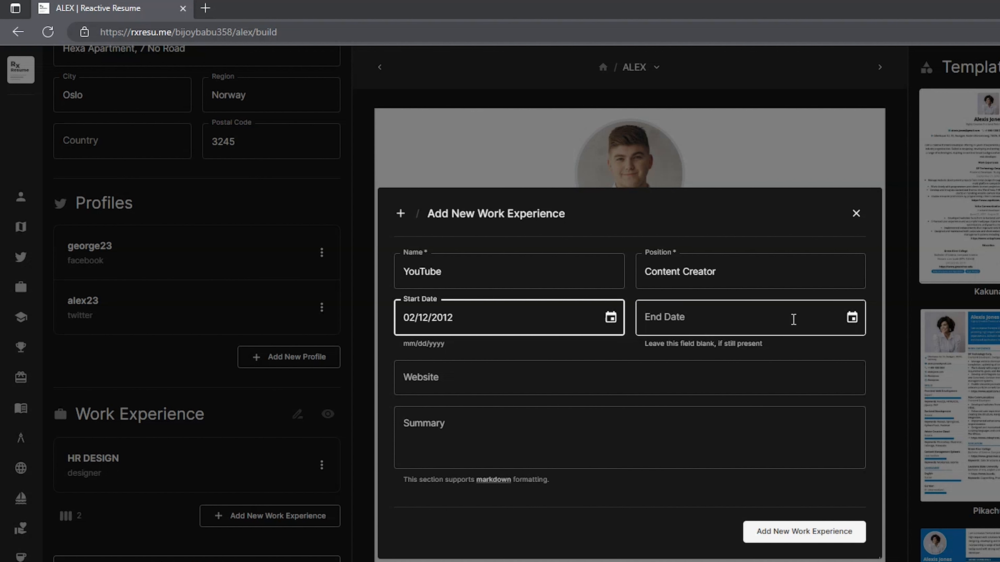
pyautogui.click(821, 539)
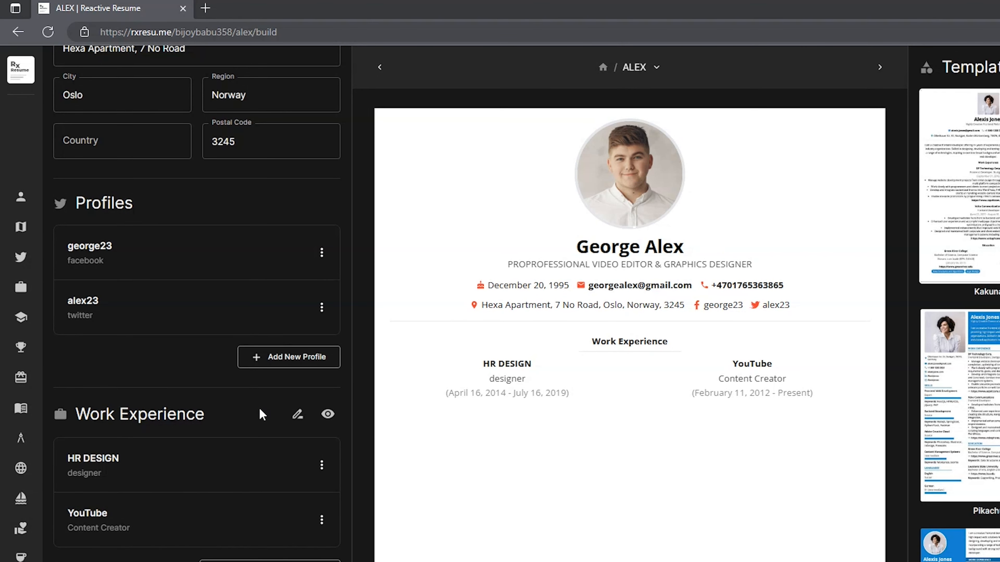
# Add Oslo High School, degree VIDEREGAENDE SKOLE, from 02/23/2003 to 11/06/2006
pyautogui.scroll(-10, 261, 413)
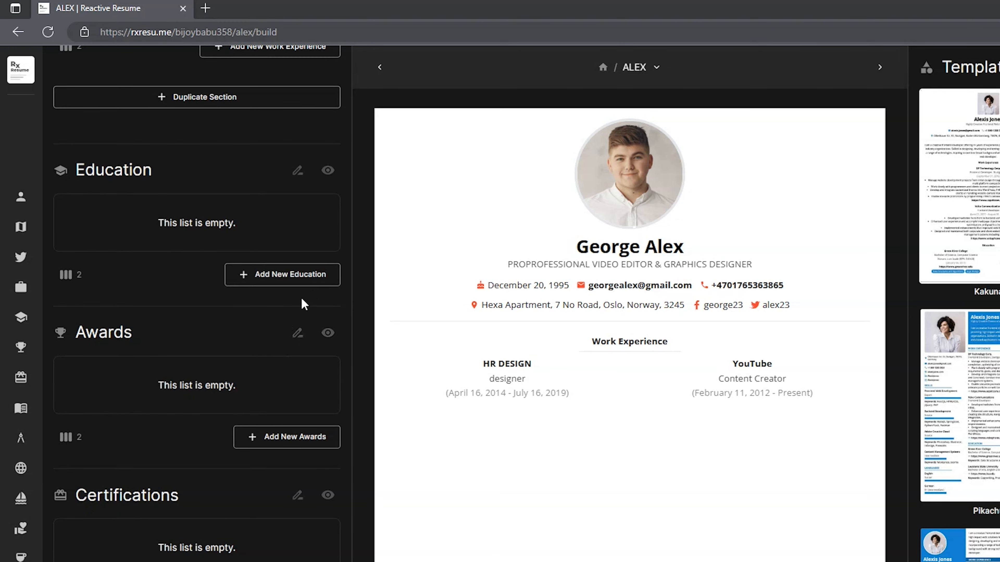
pyautogui.click(315, 271)
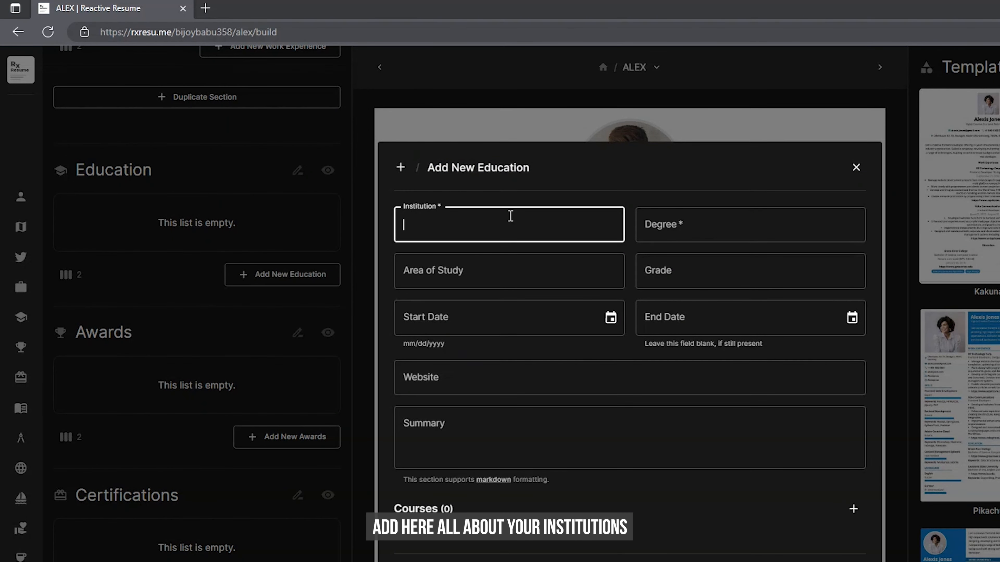
pyautogui.write('Oslo High School')
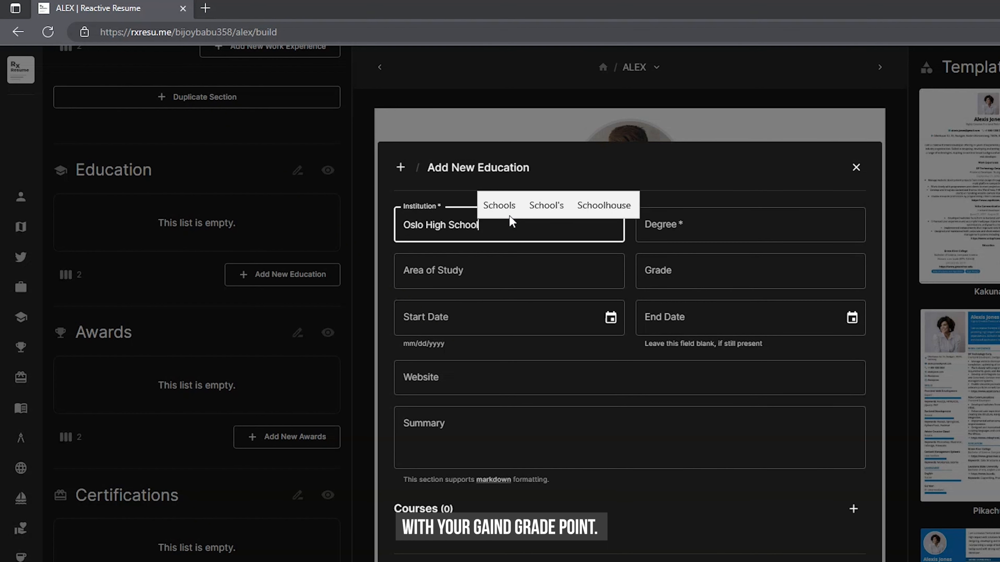
pyautogui.click(757, 229)
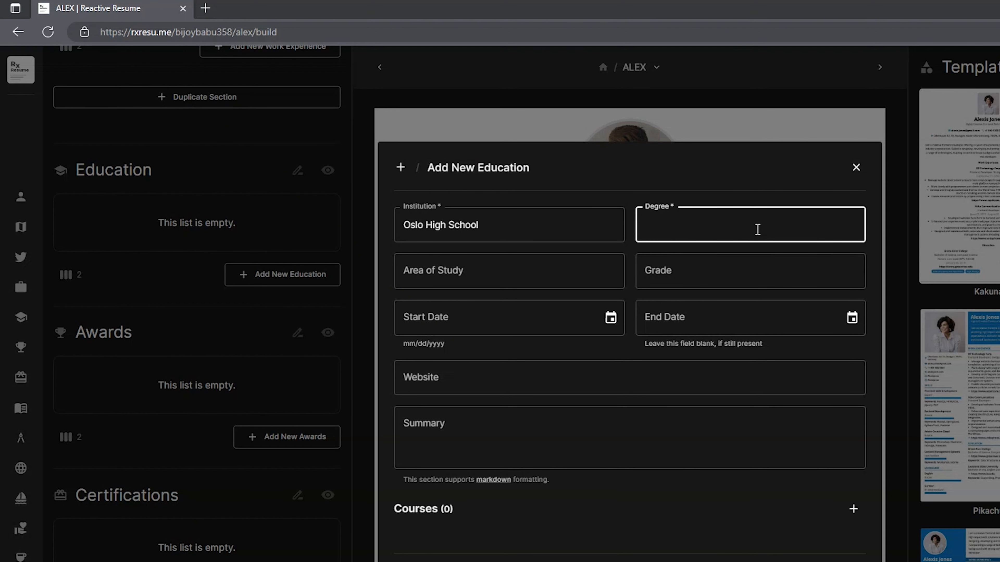
pyautogui.write('VI')
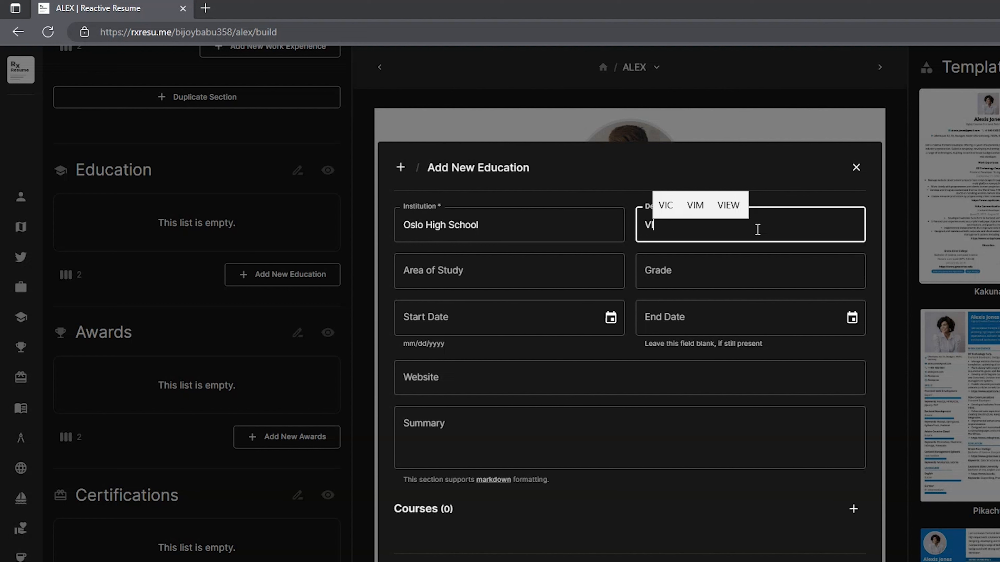
pyautogui.write('DEREG')
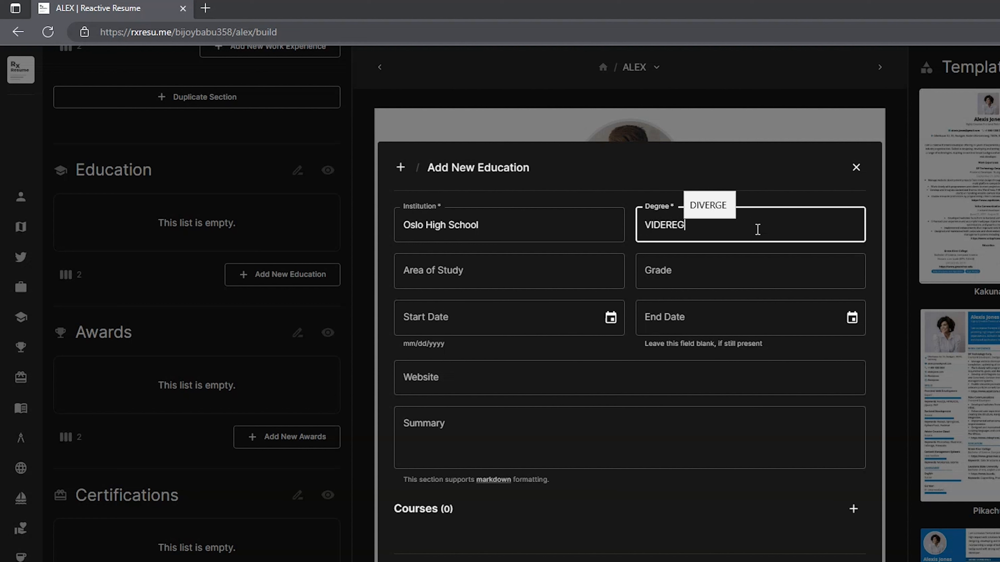
pyautogui.write('AENDE SKOLE')
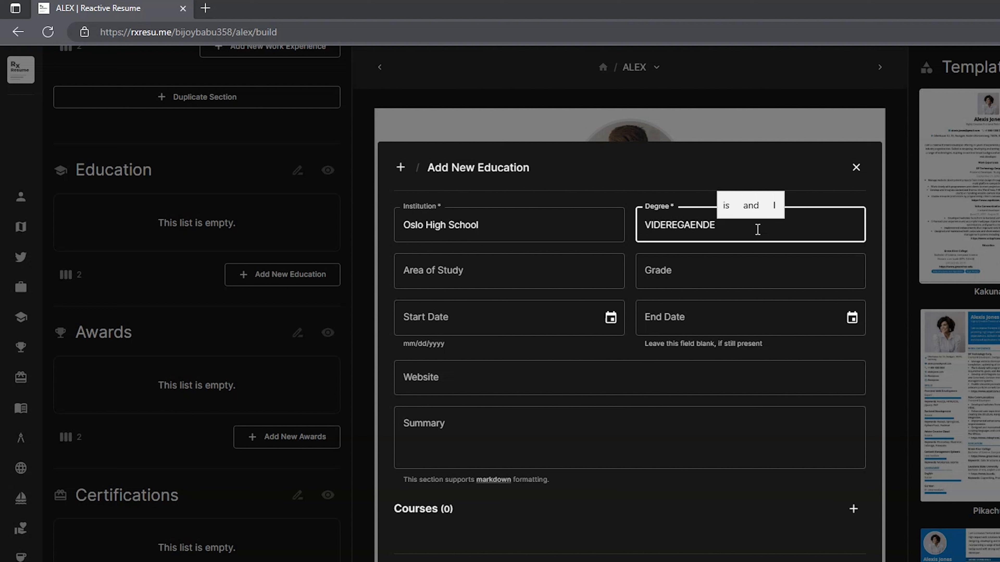
pyautogui.click(556, 316)
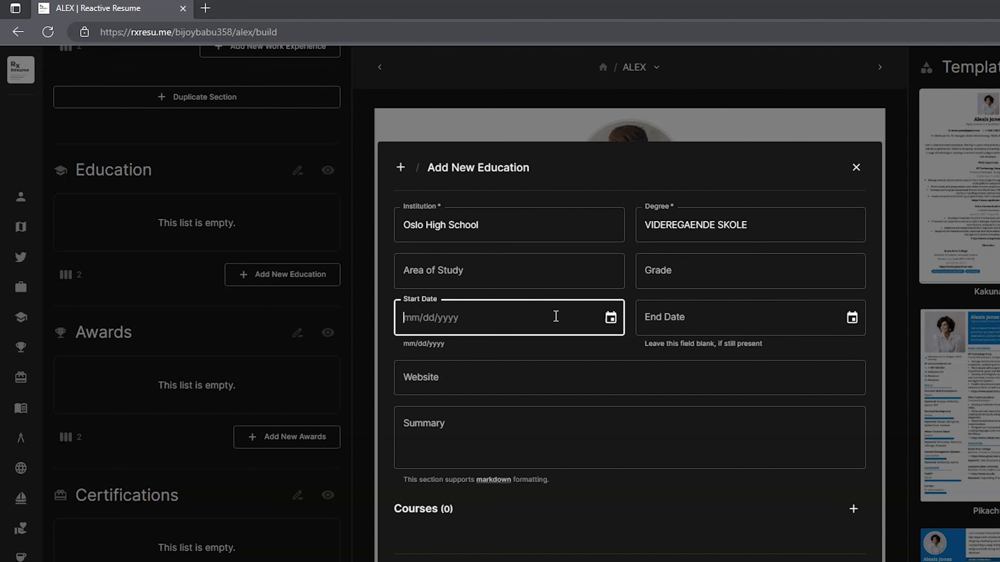
pyautogui.write('02/23/2003')
pyautogui.click(687, 319)
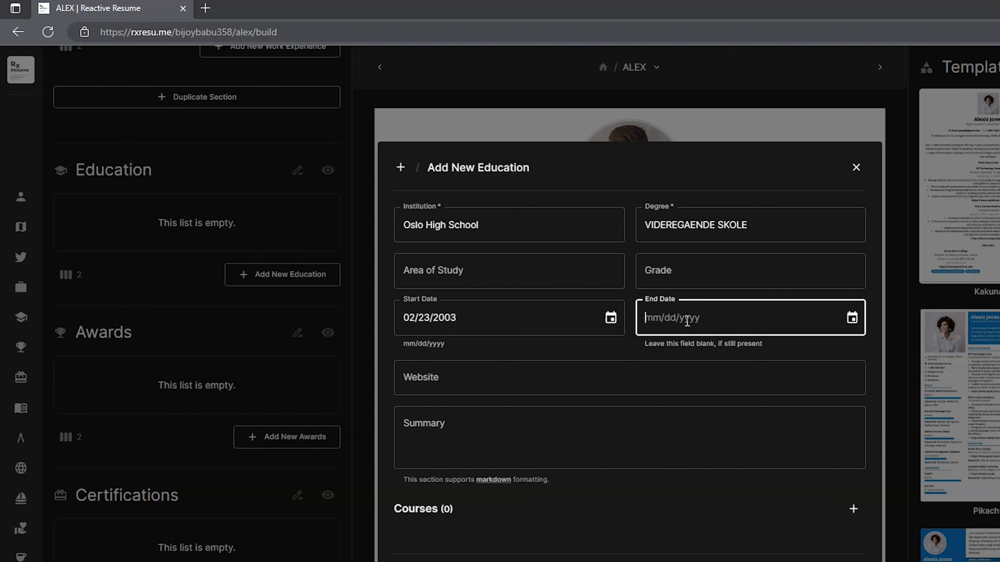
pyautogui.write('11/06/2006')
pyautogui.click(783, 269)
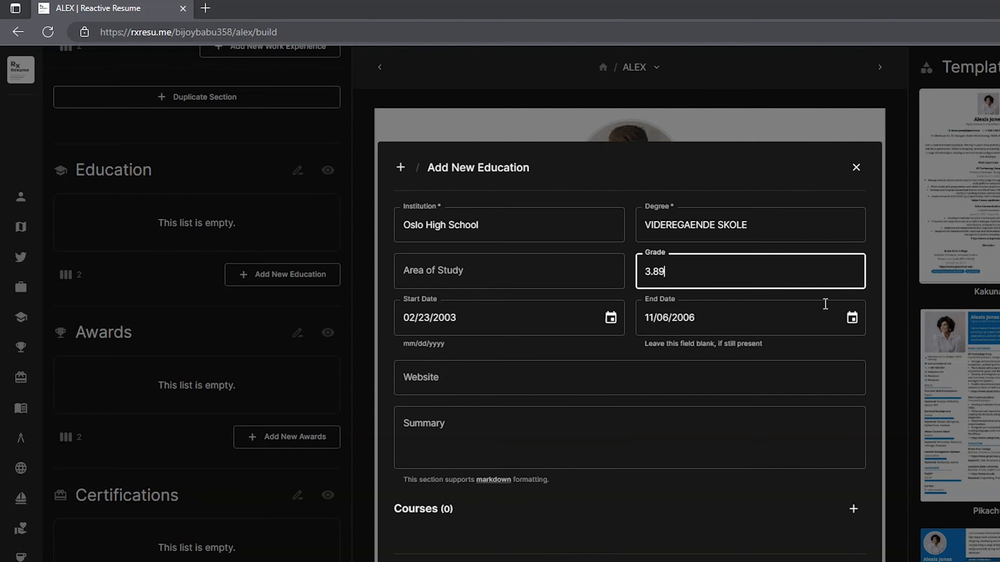
pyautogui.press('Return')
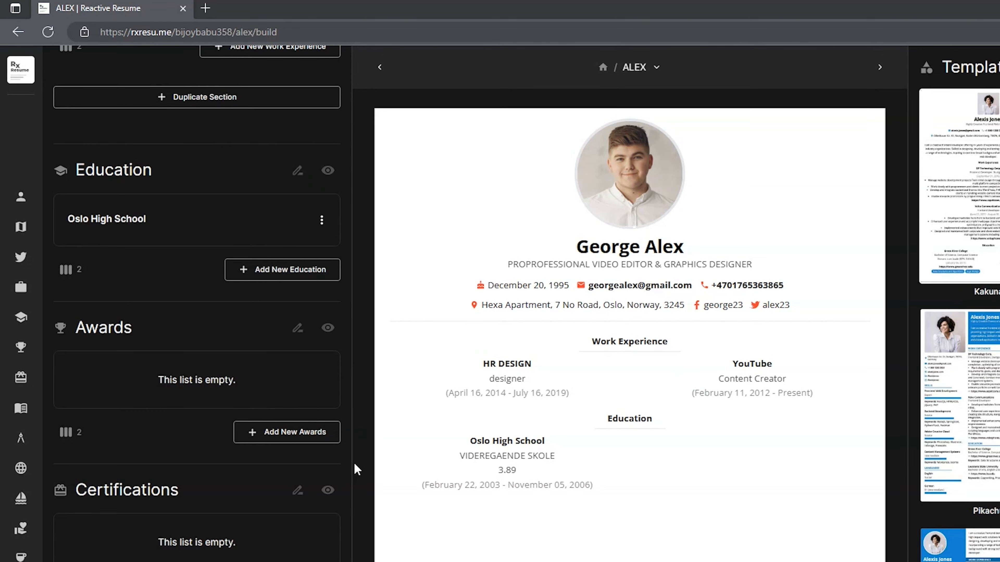
# Add International Bussiness University Of Oslo with a BACHELOR DEGREE, grade 4.00, and its dates
pyautogui.click(317, 278)
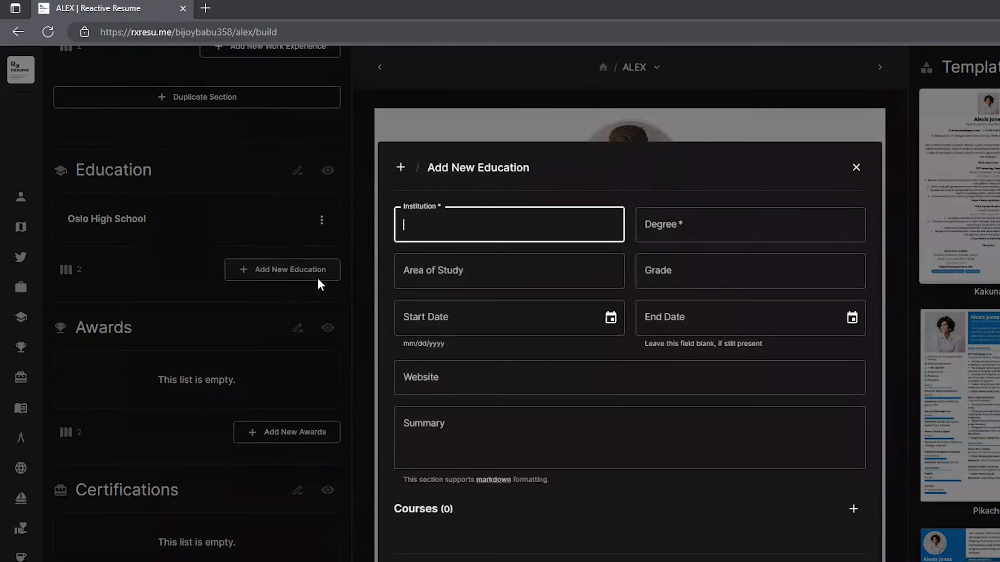
pyautogui.write('I')
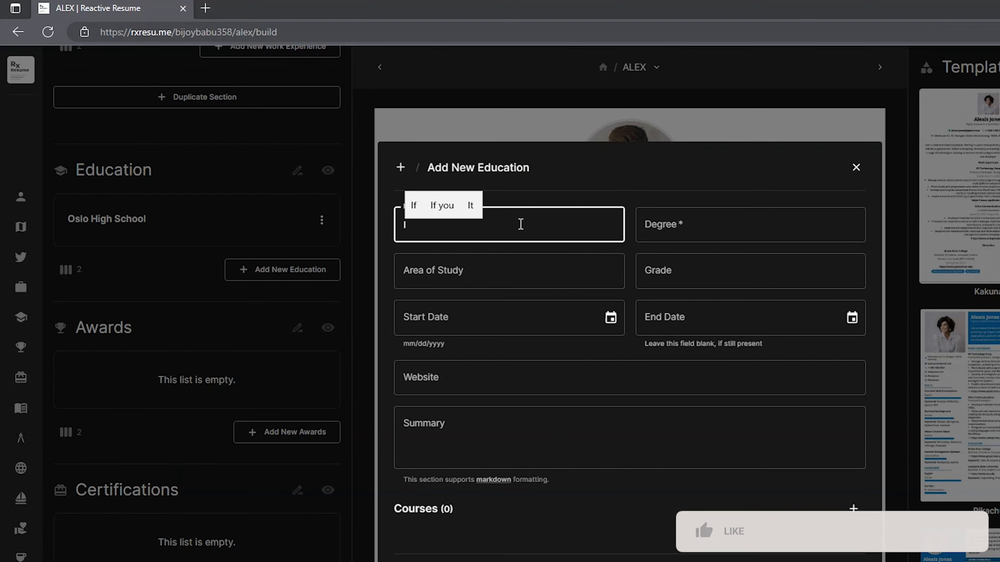
pyautogui.write('nternational')
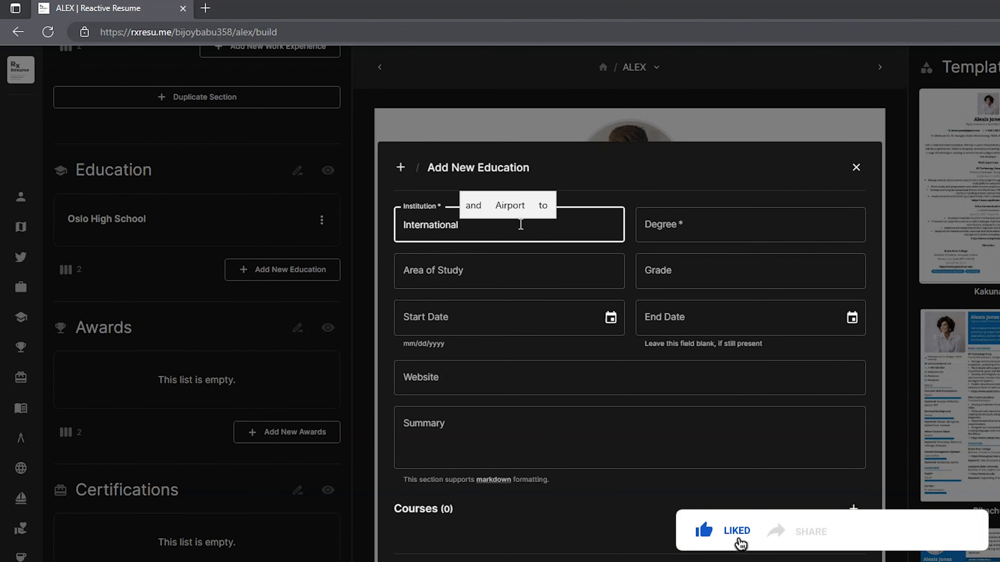
pyautogui.write(' Bussiness Univers')
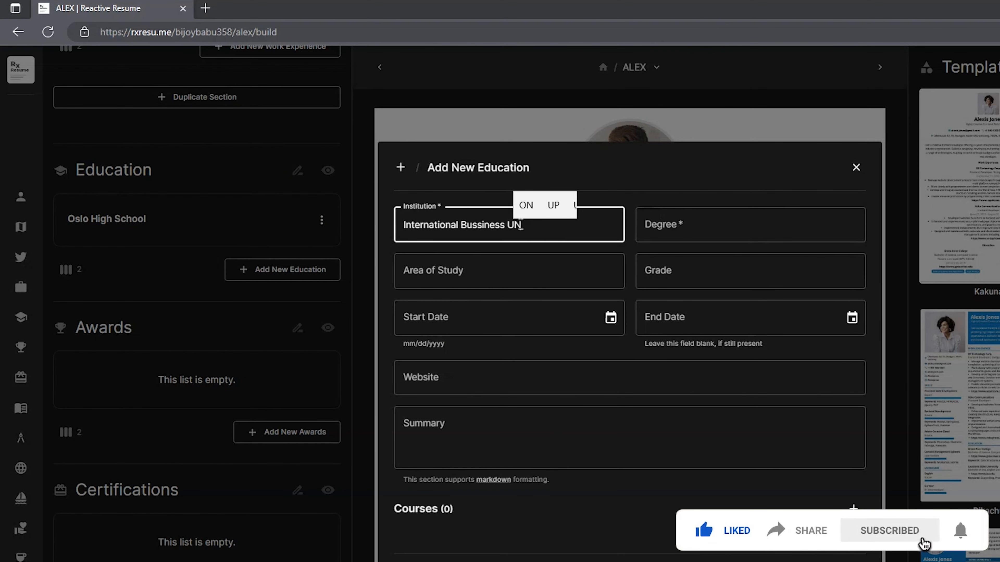
pyautogui.write('ity ')
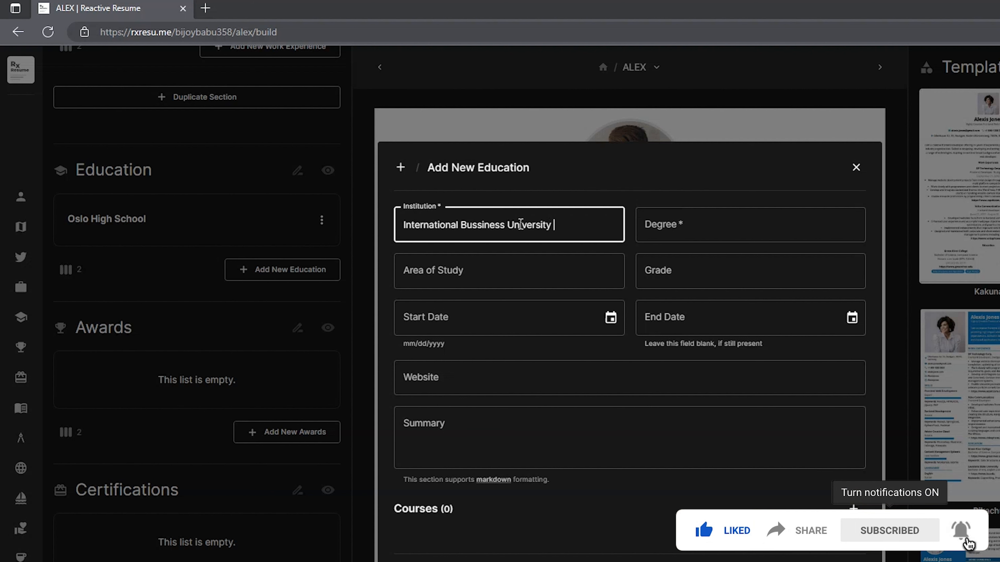
pyautogui.write('Of Oslo')
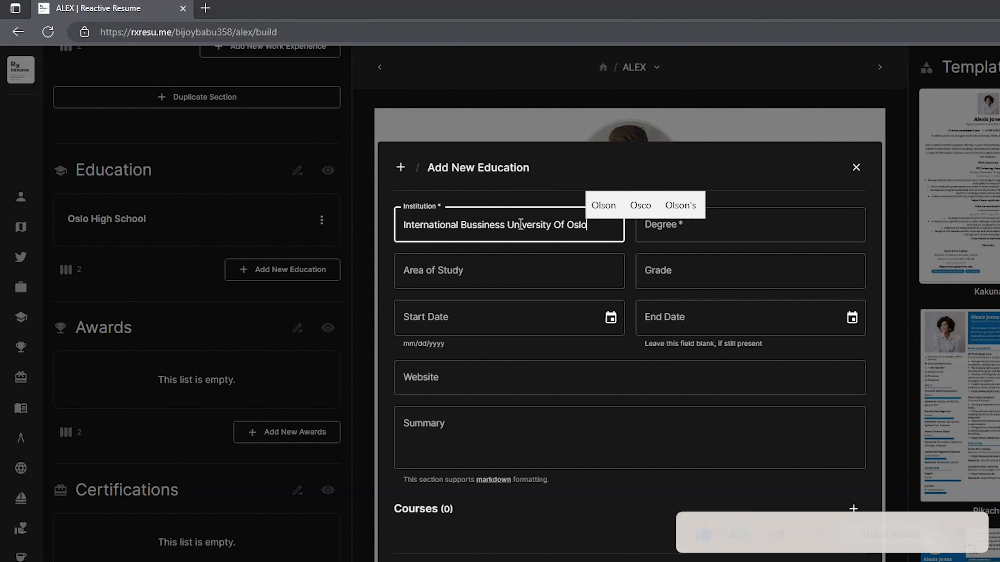
pyautogui.click(774, 228)
pyautogui.write('B')
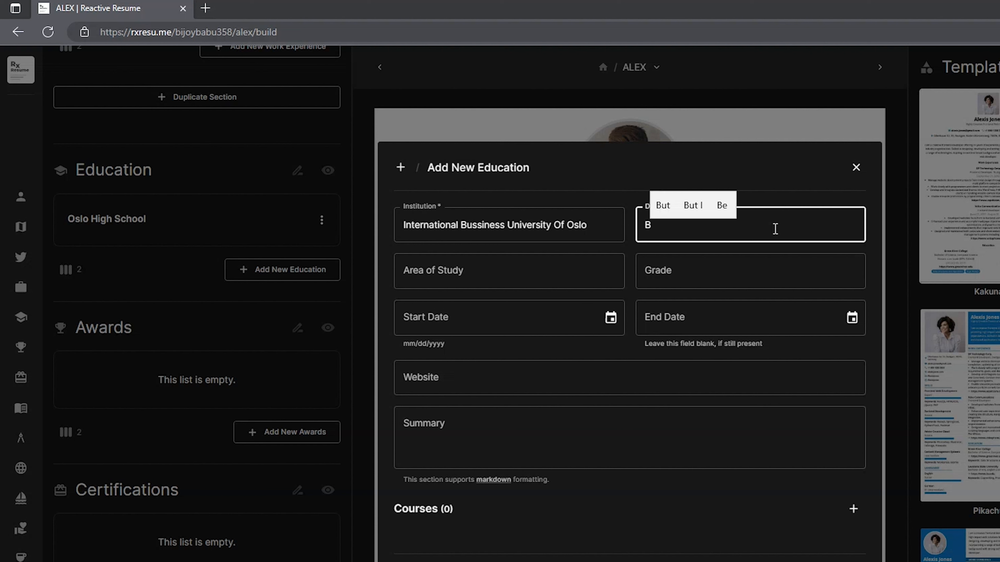
pyautogui.write('ACHELOR DEGREE')
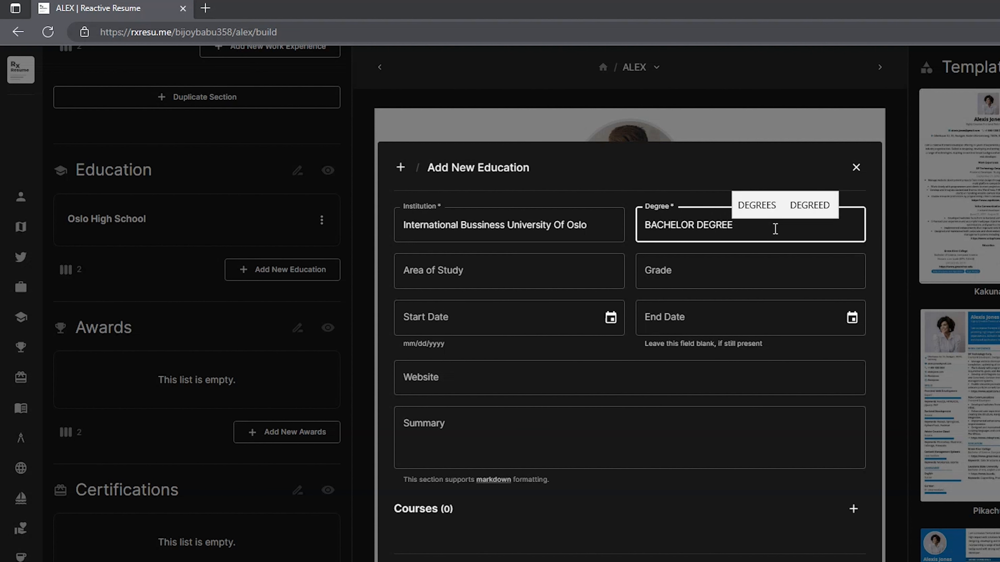
pyautogui.click(746, 263)
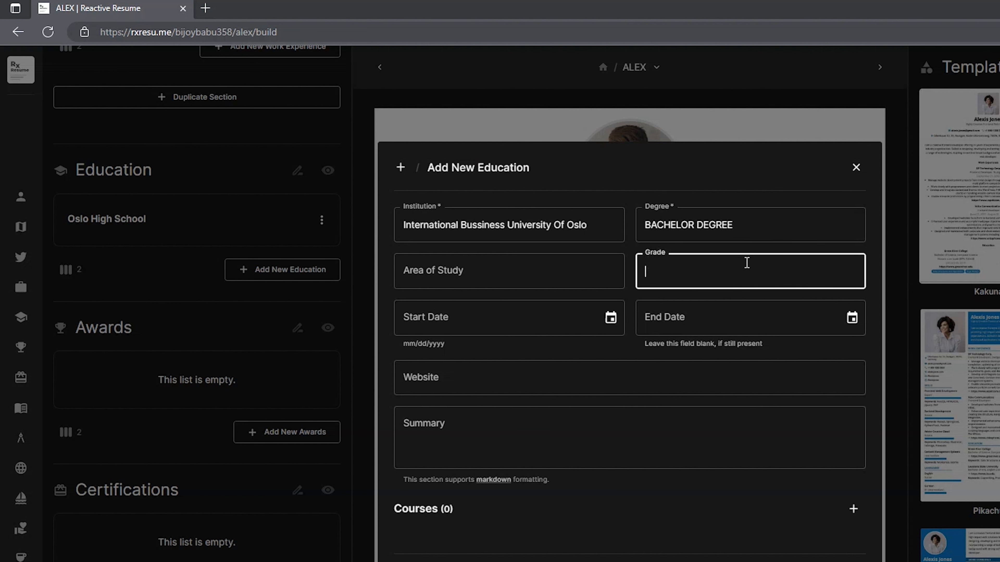
pyautogui.write('4.00')
pyautogui.click(545, 319)
pyautogui.write('0')
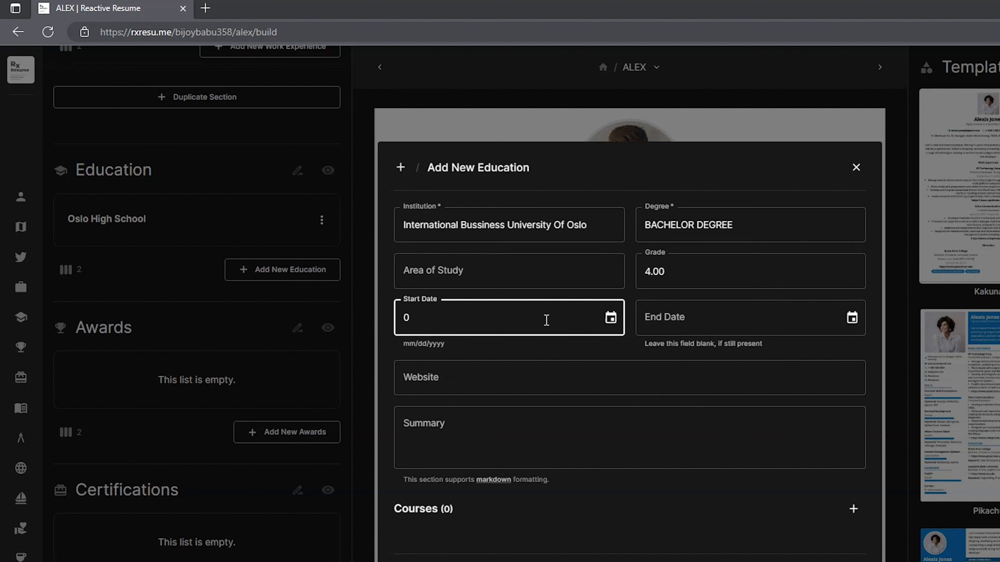
pyautogui.write('8/11/2008')
pyautogui.click(726, 313)
pyautogui.write('03/16/2013')
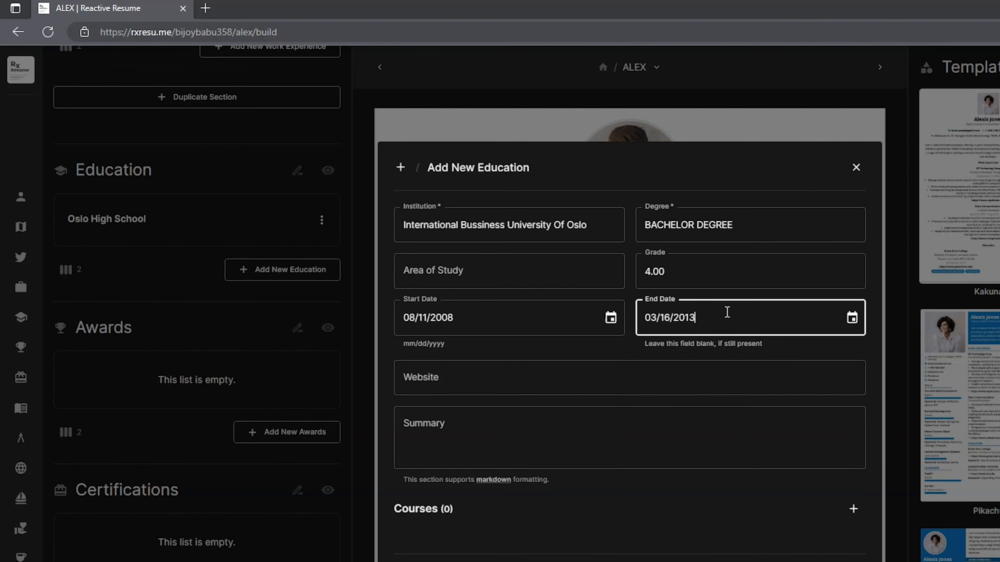
pyautogui.press('Return')
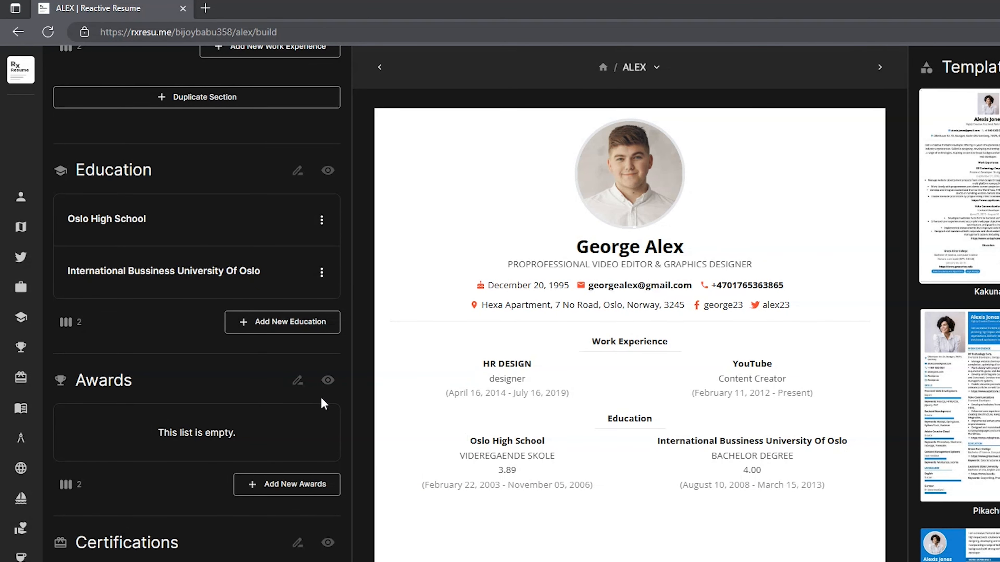
# Add Excel and Word as skills, both at expert level
pyautogui.scroll(-5, 321, 397)
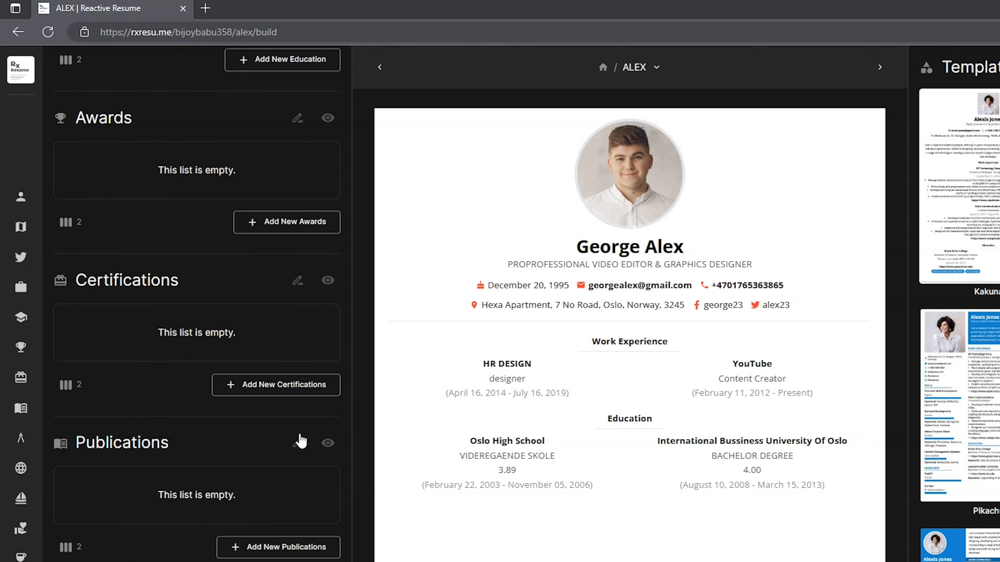
pyautogui.scroll(-5, 308, 452)
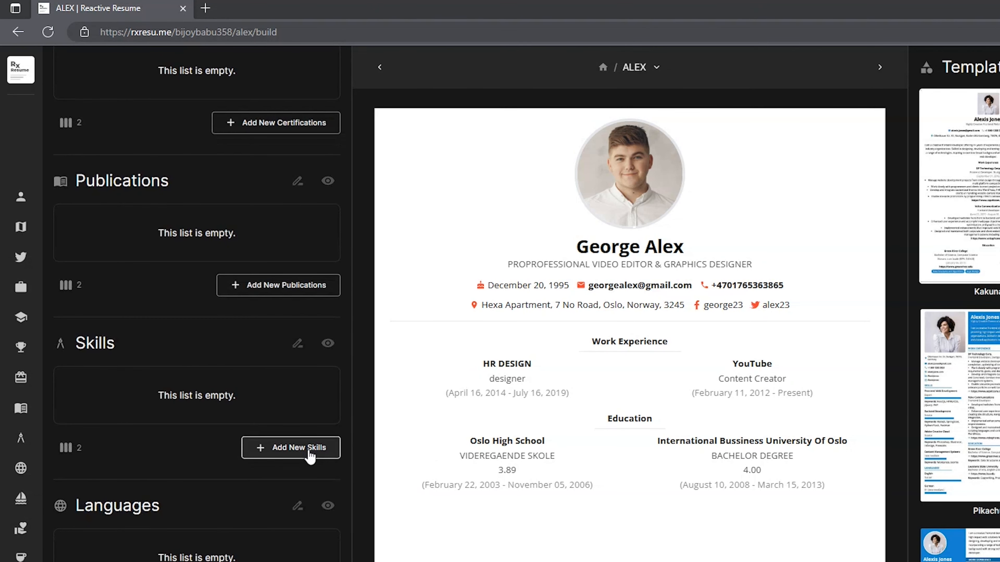
pyautogui.click(332, 450)
pyautogui.write('Excel')
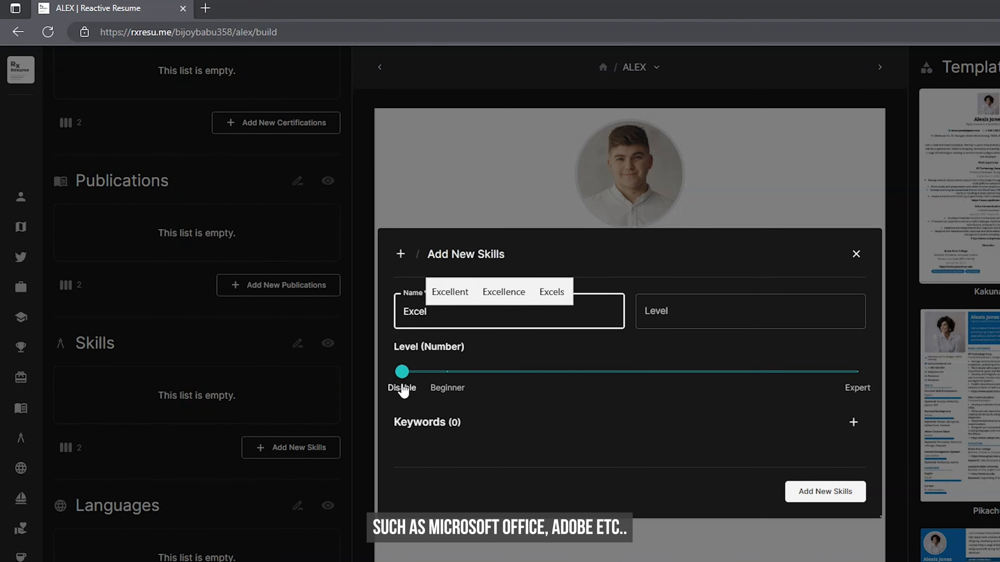
pyautogui.moveTo(402, 372); pyautogui.dragTo(857, 390)
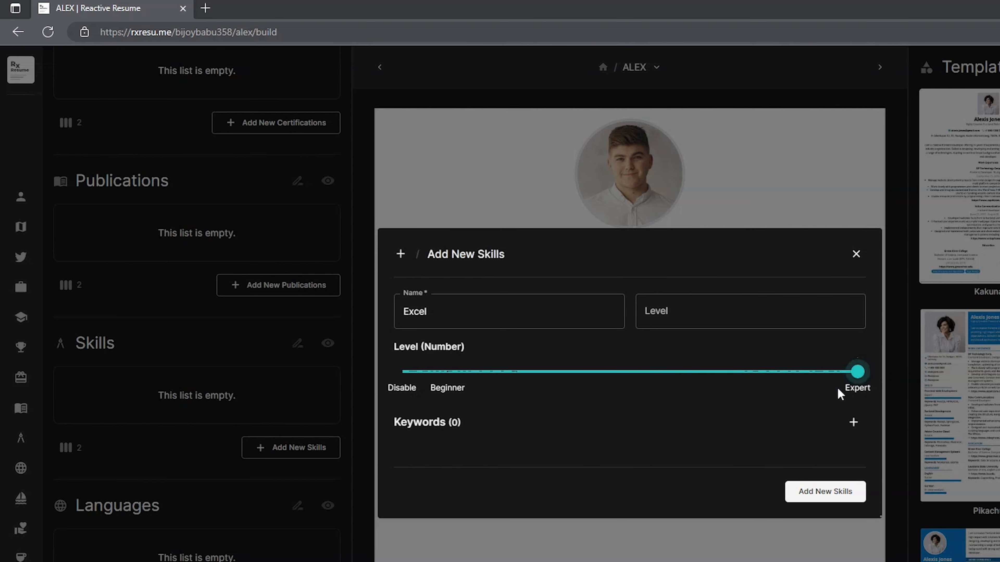
pyautogui.click(863, 491)
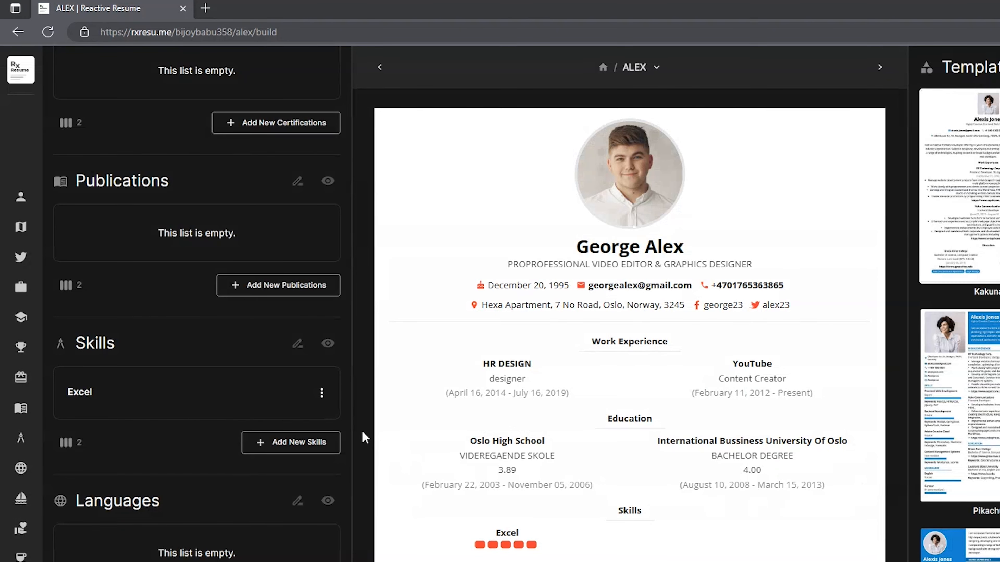
pyautogui.click(338, 440)
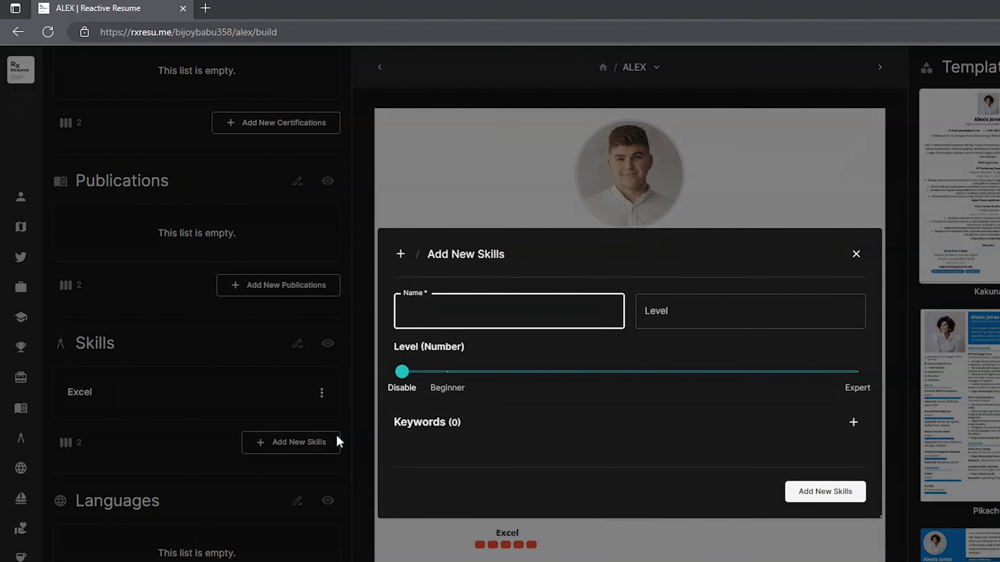
pyautogui.write('Word')
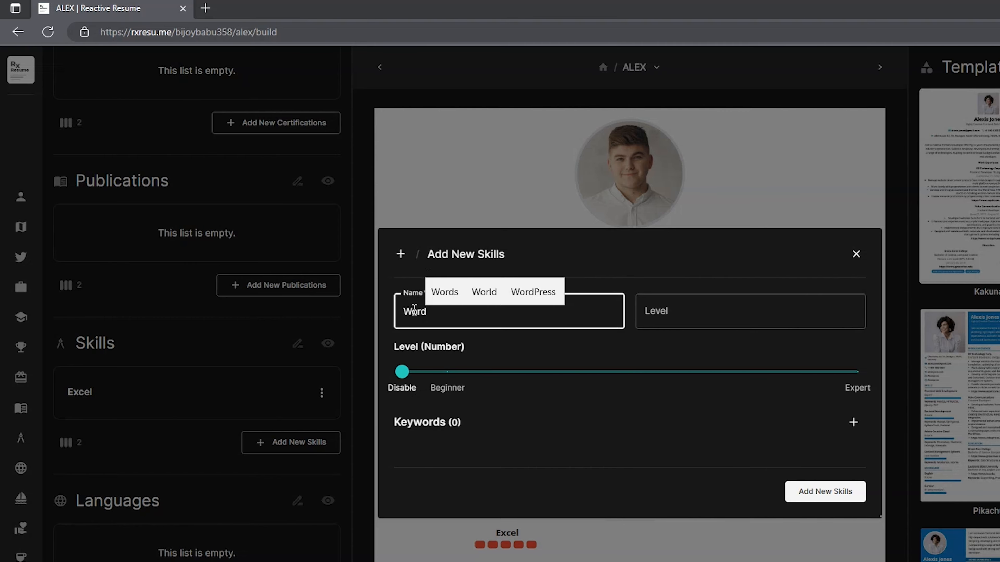
pyautogui.moveTo(402, 371); pyautogui.dragTo(855, 392)
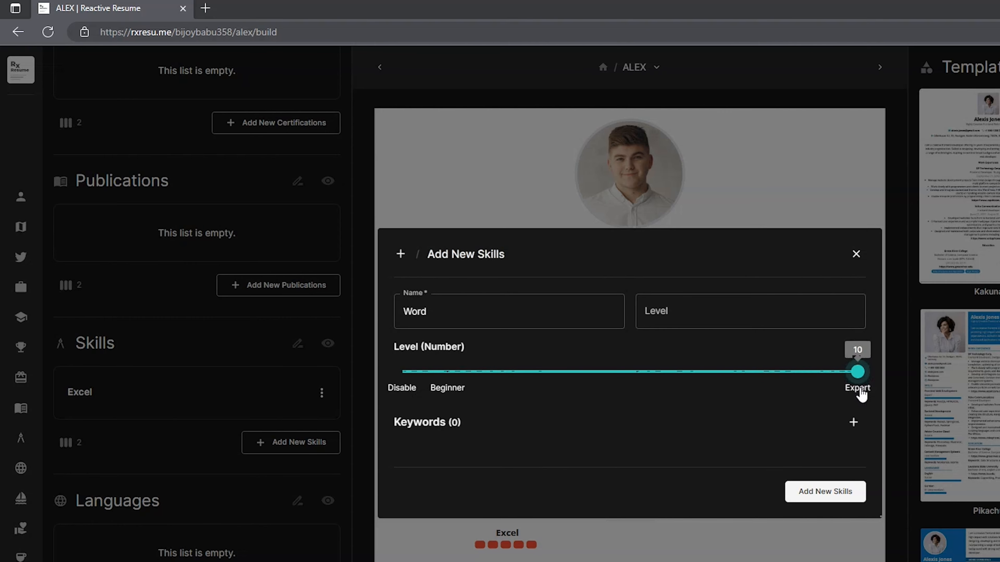
pyautogui.click(849, 493)
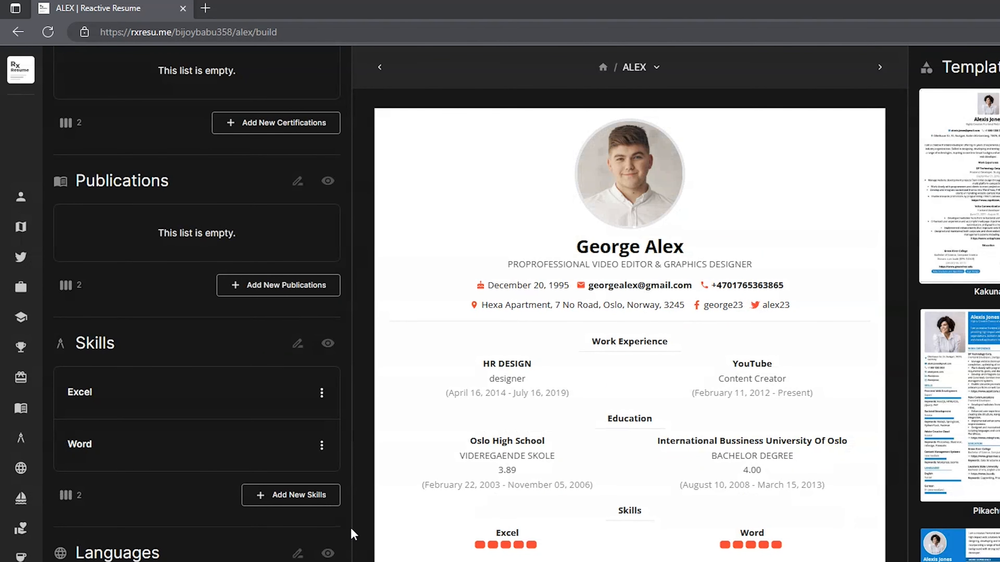
pyautogui.click(301, 502)
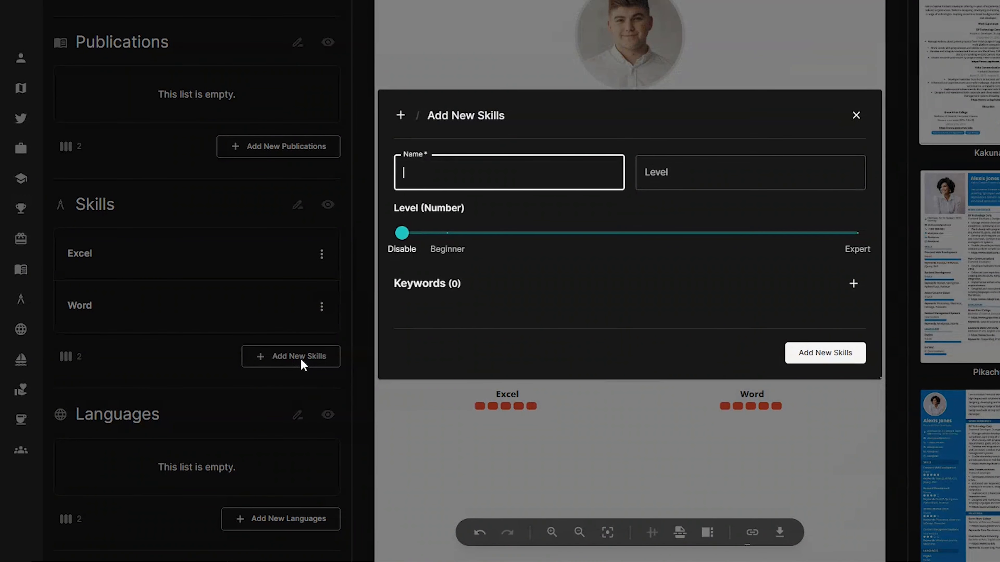
# Add Adobe PhotoShop at expert level and Adobe Premiere Pro at level 8 as skills
pyautogui.write('Add')
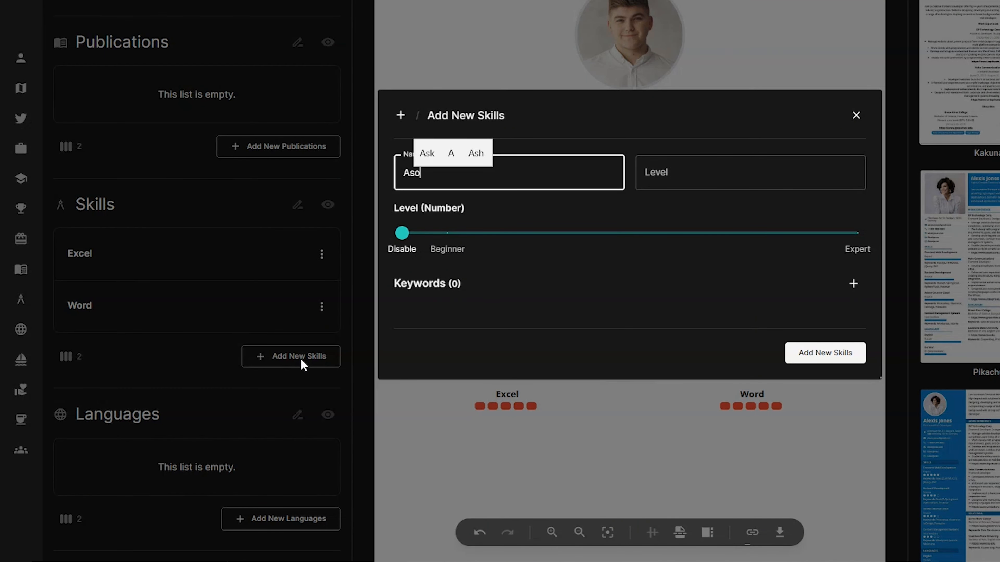
pyautogui.write('be')
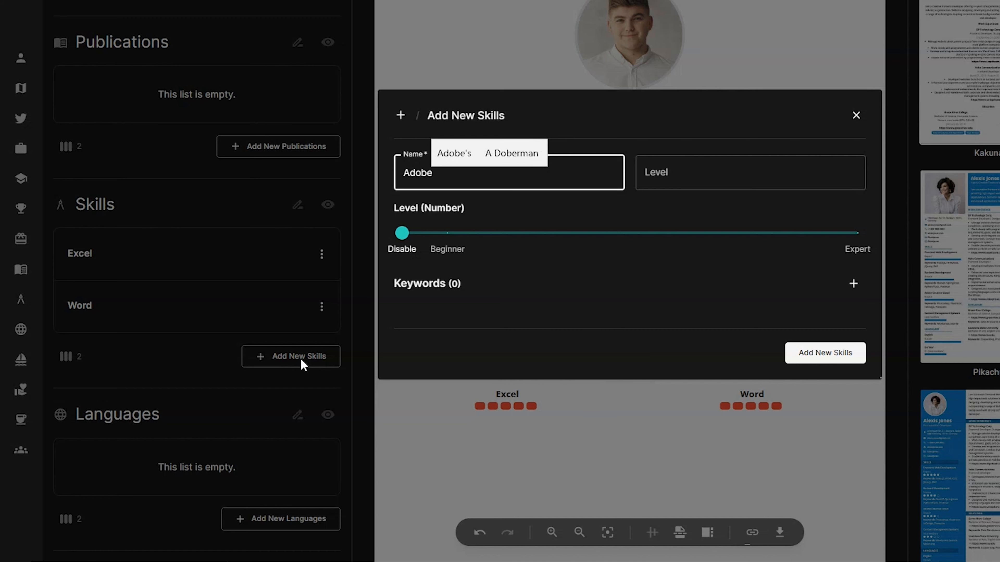
pyautogui.write(' PhotoShop')
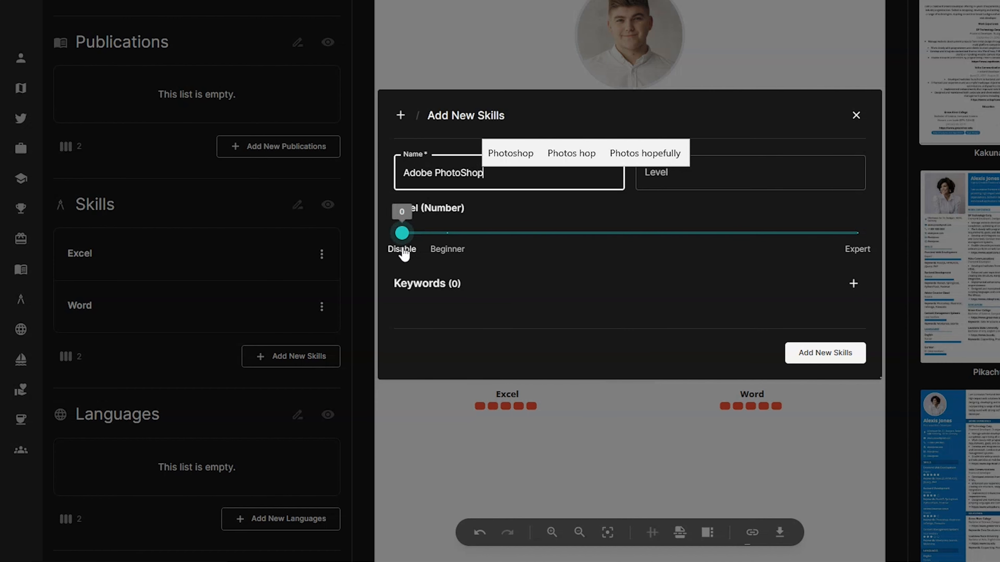
pyautogui.moveTo(403, 235); pyautogui.dragTo(861, 255)
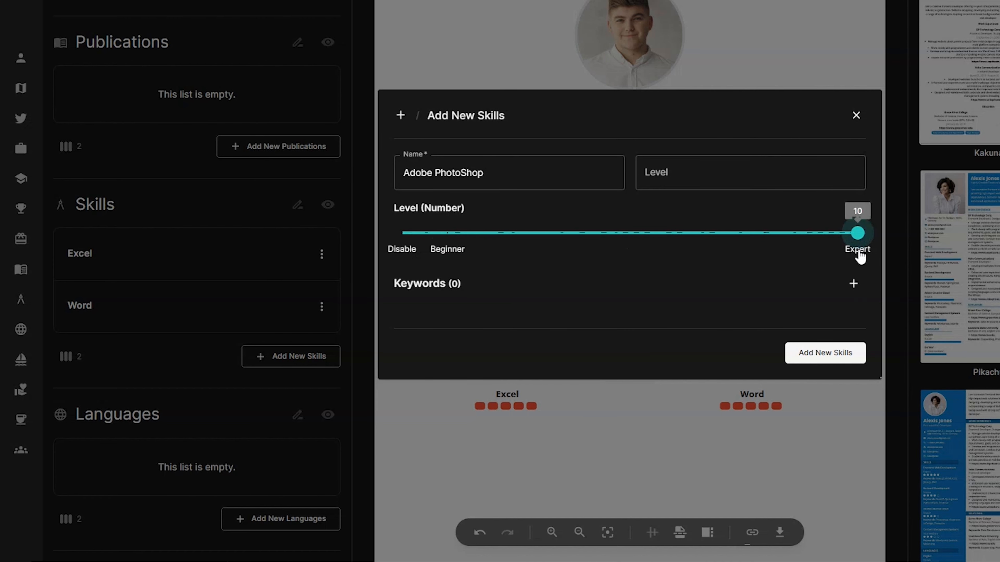
pyautogui.click(851, 359)
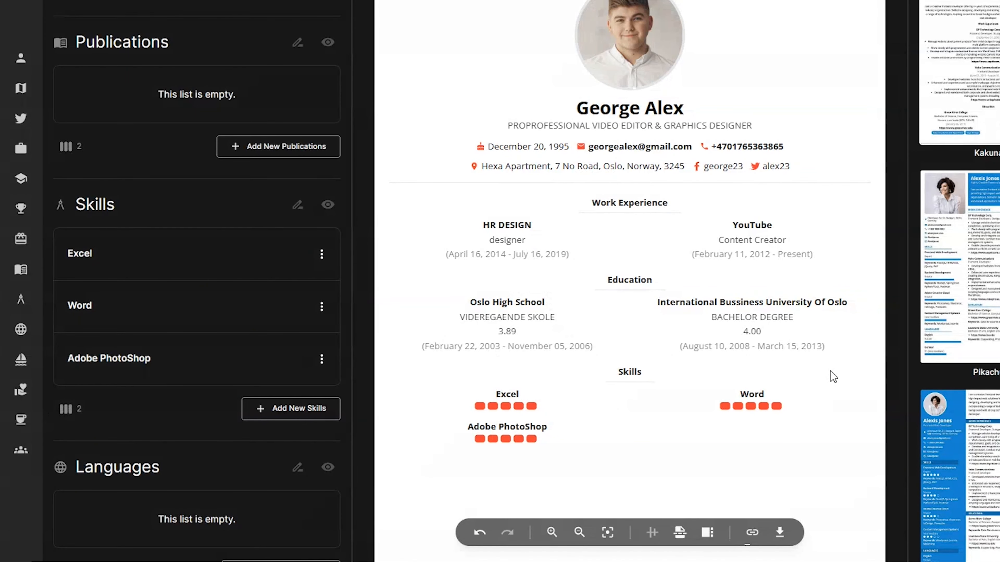
pyautogui.click(332, 421)
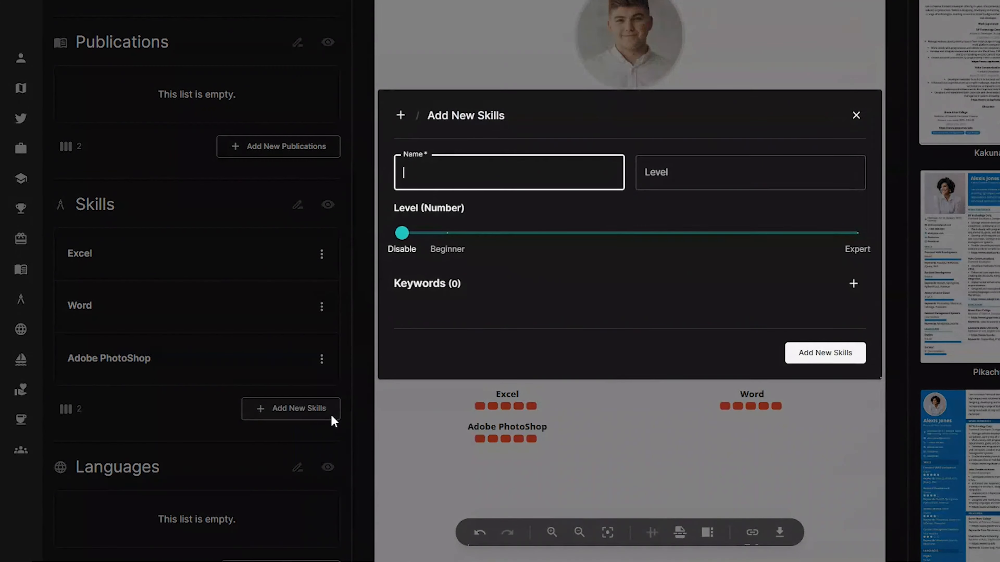
pyautogui.write('Adobe')
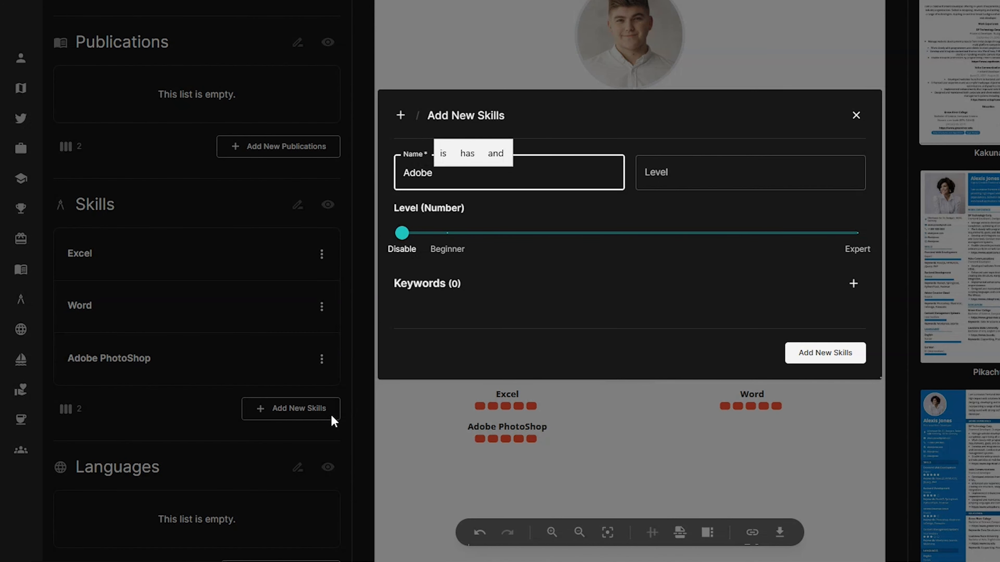
pyautogui.write(' Premiere Pro')
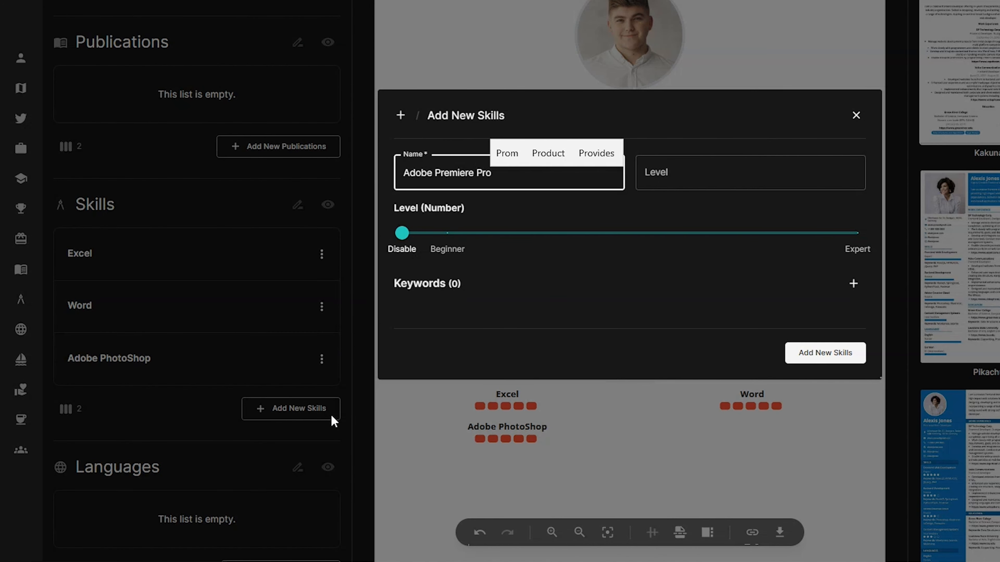
pyautogui.moveTo(402, 232); pyautogui.dragTo(793, 255)
pyautogui.click(827, 354)
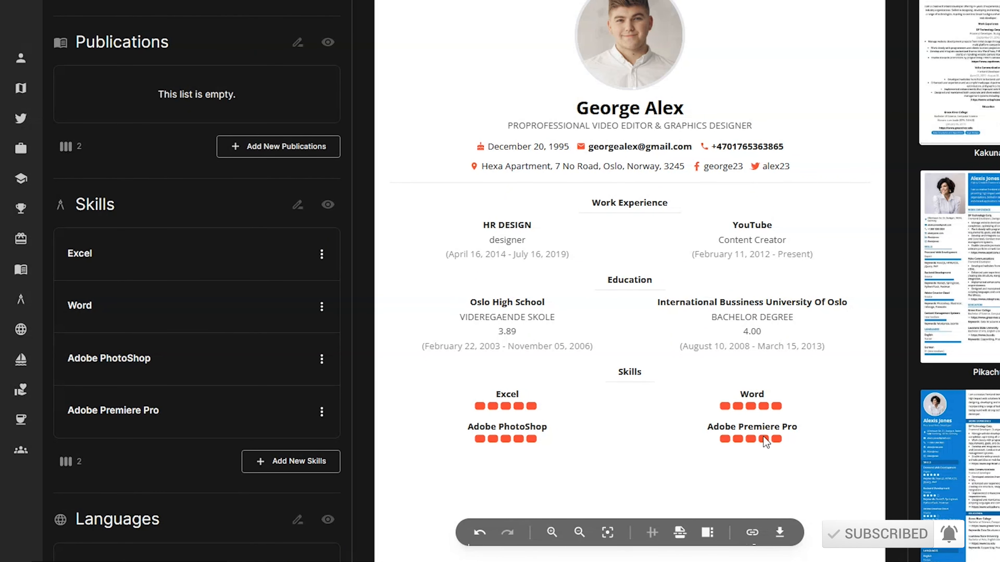
# Add Norwegian as a language at level 10
pyautogui.scroll(-5, 284, 347)
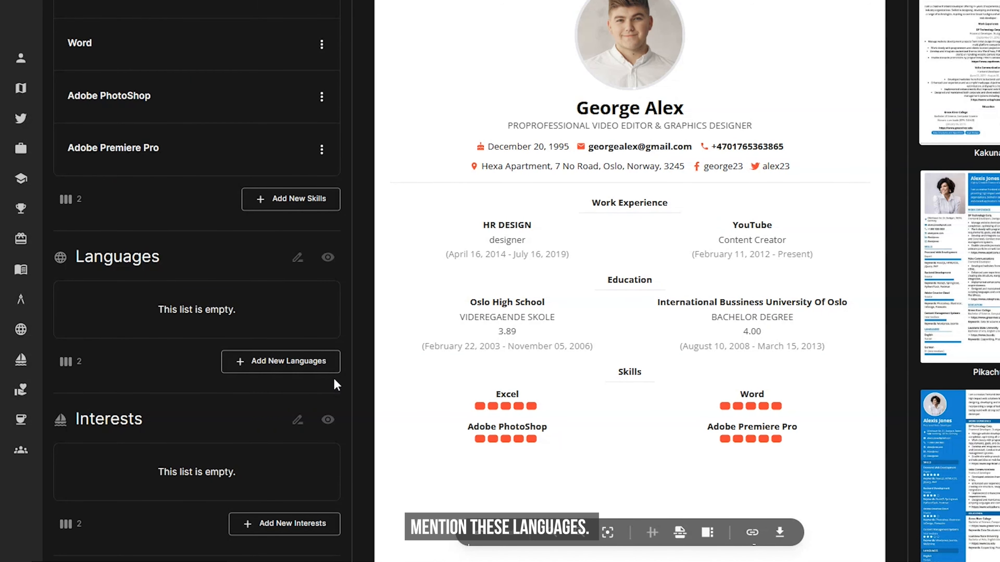
pyautogui.click(332, 361)
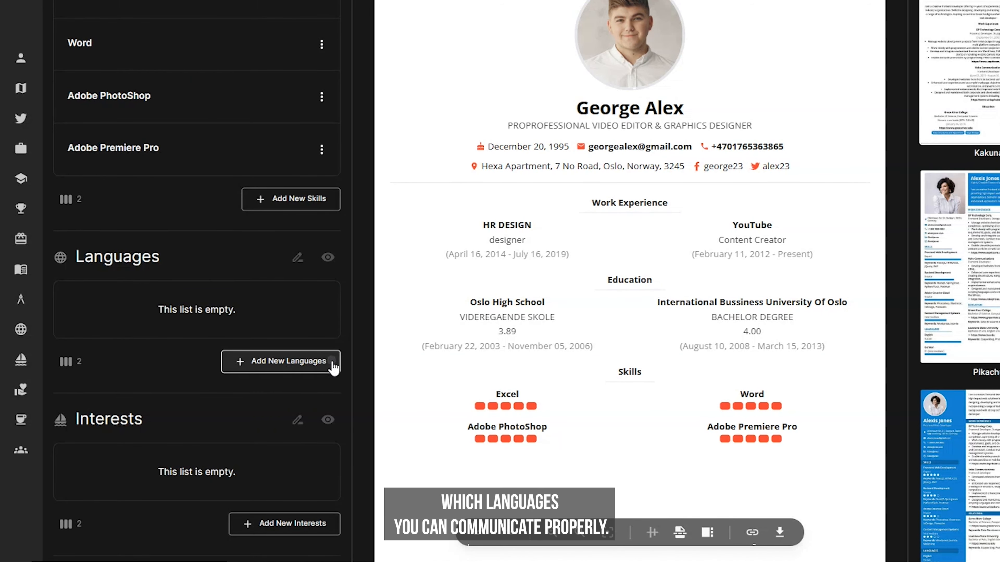
pyautogui.write('No')
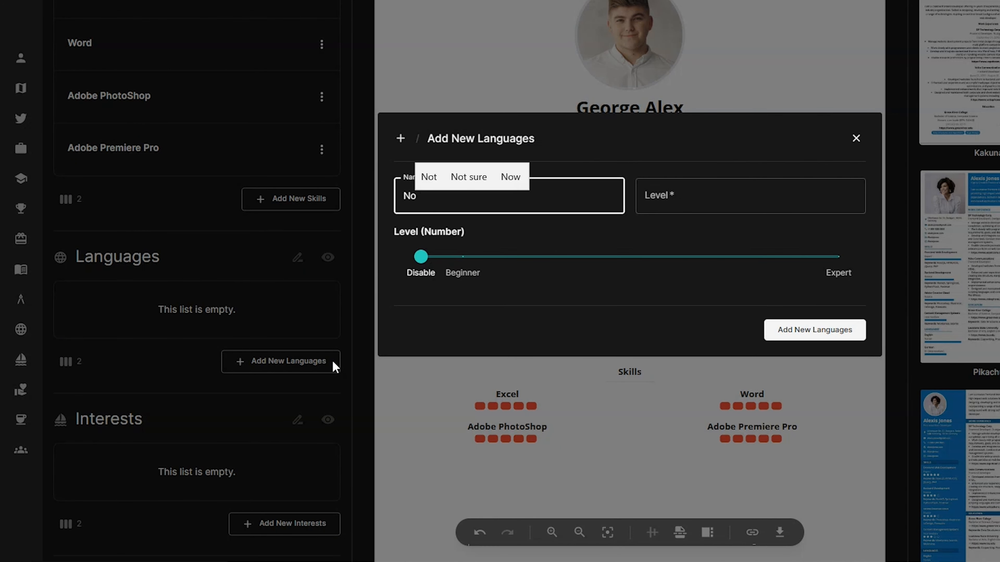
pyautogui.write('wger')
pyautogui.press('BackSpace')
pyautogui.write('er')
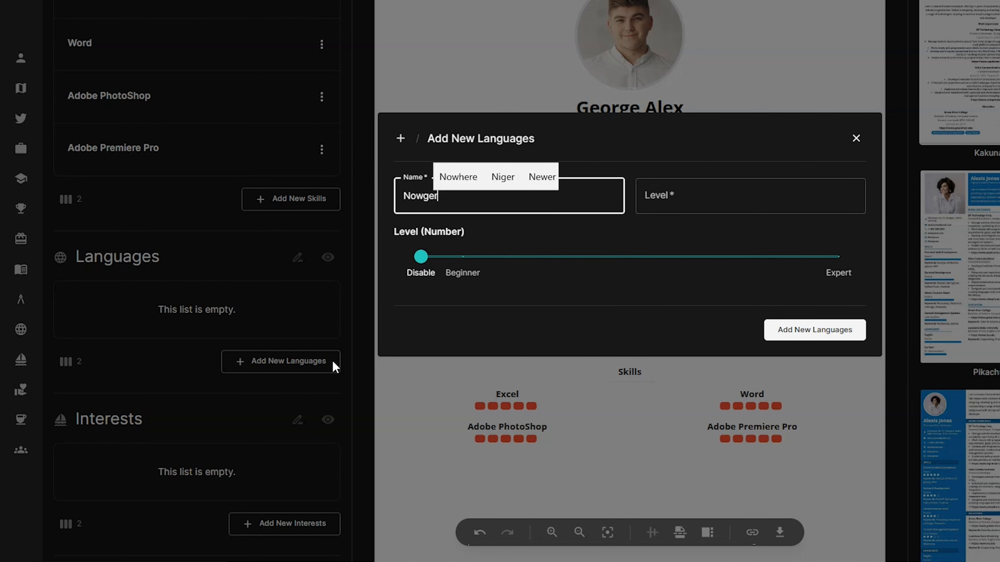
pyautogui.write('ian')
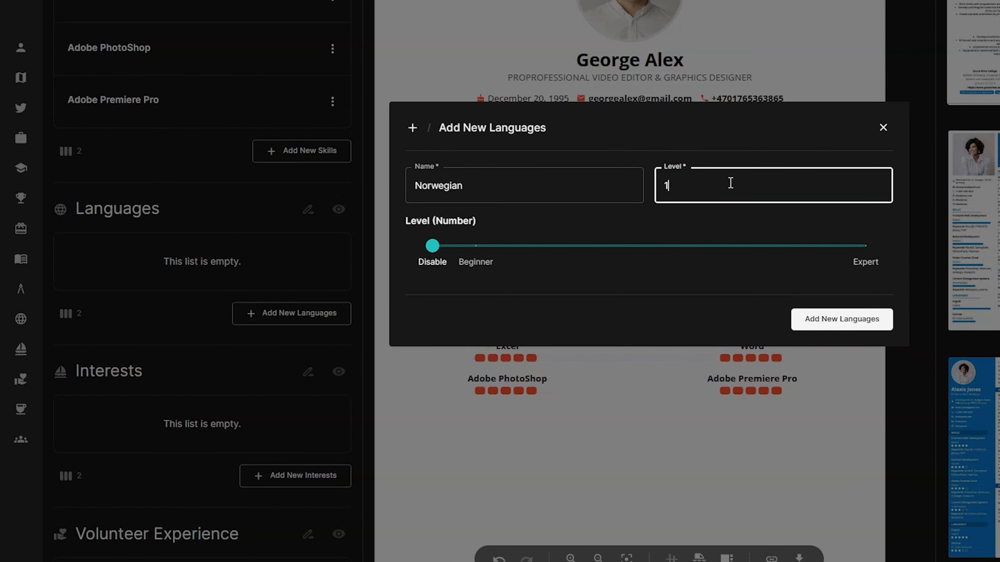
pyautogui.write('0')
pyautogui.click(874, 325)
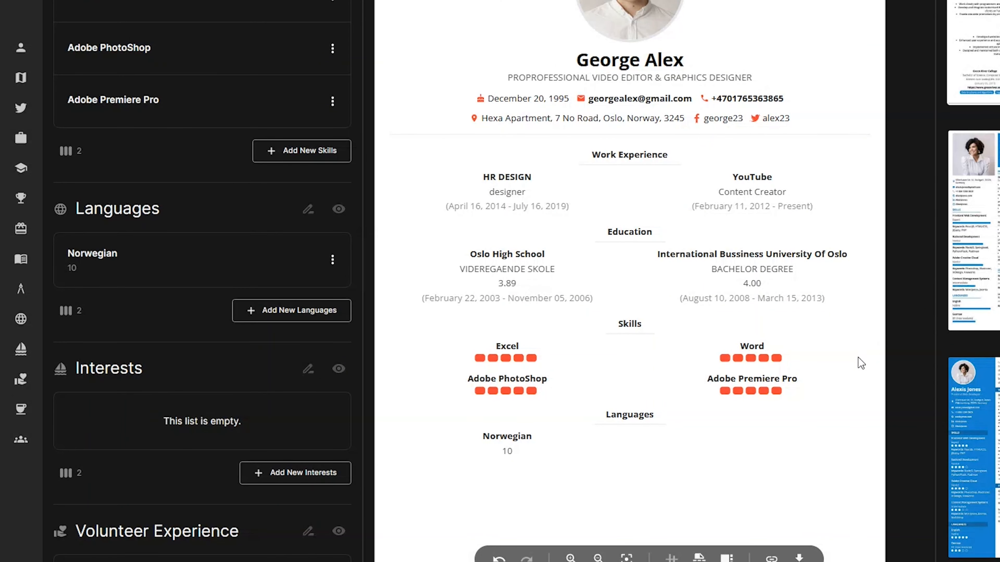
# Add English as a language at level 10
pyautogui.click(340, 310)
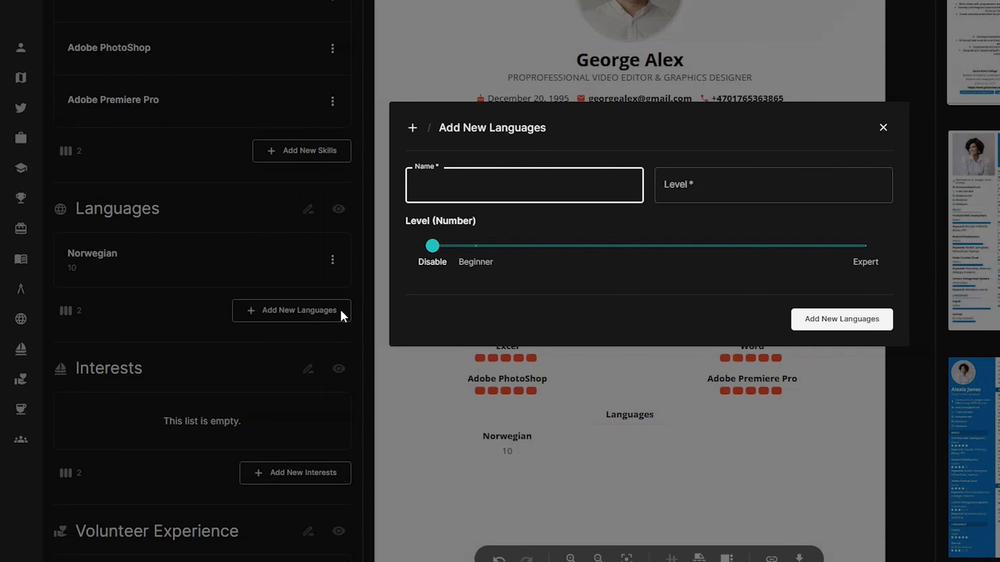
pyautogui.write('English')
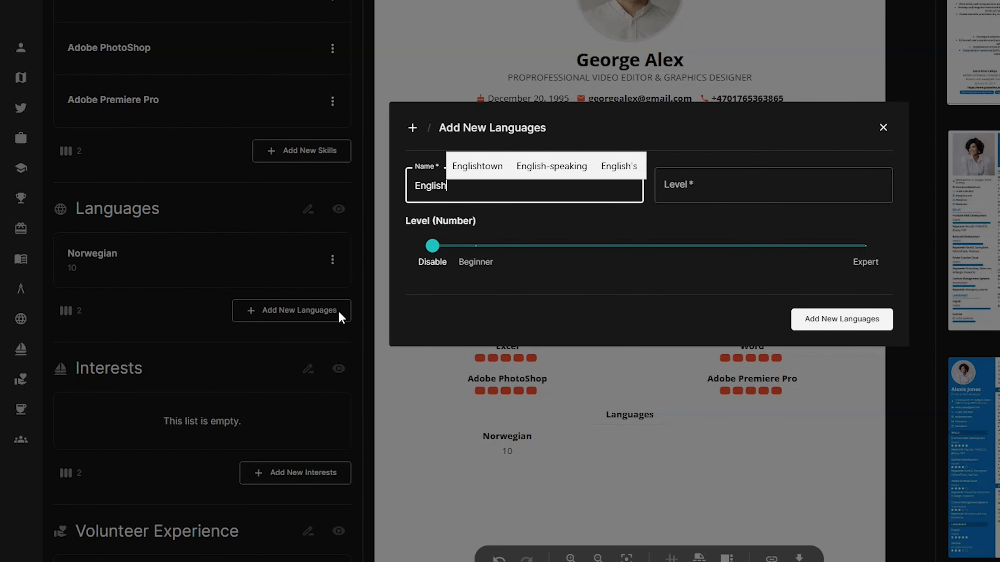
pyautogui.click(749, 195)
pyautogui.write('10')
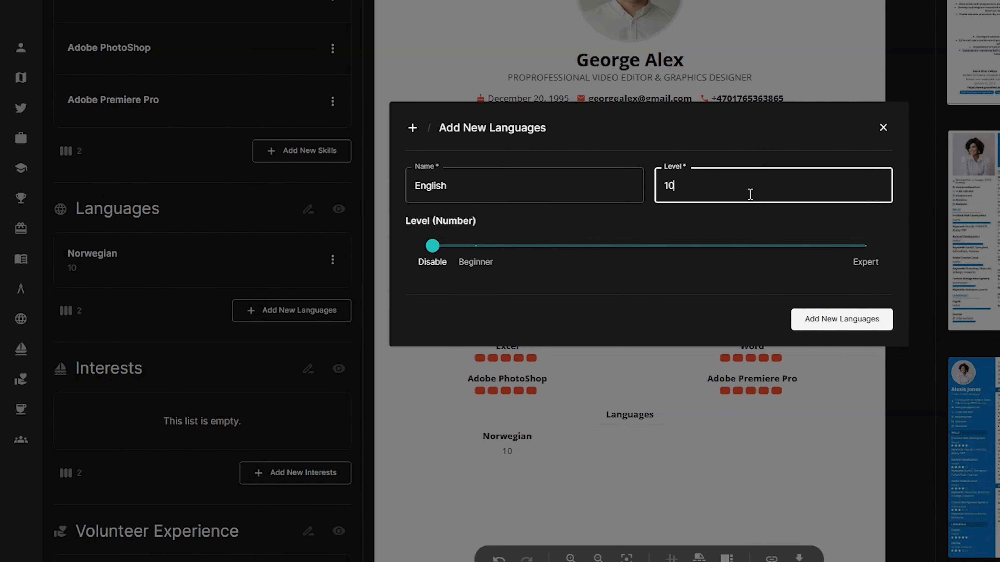
pyautogui.click(844, 322)
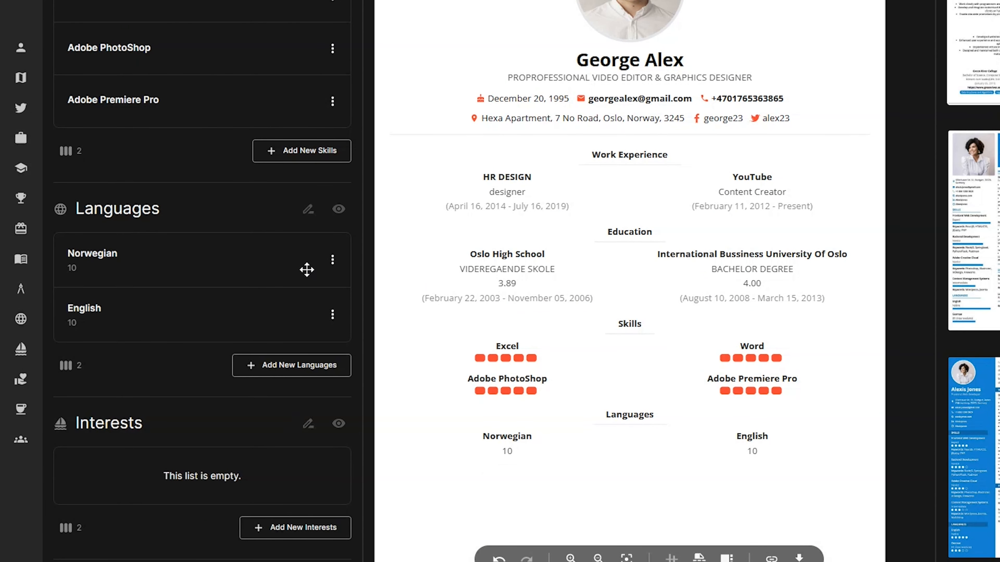
pyautogui.scroll(-5, 308, 268)
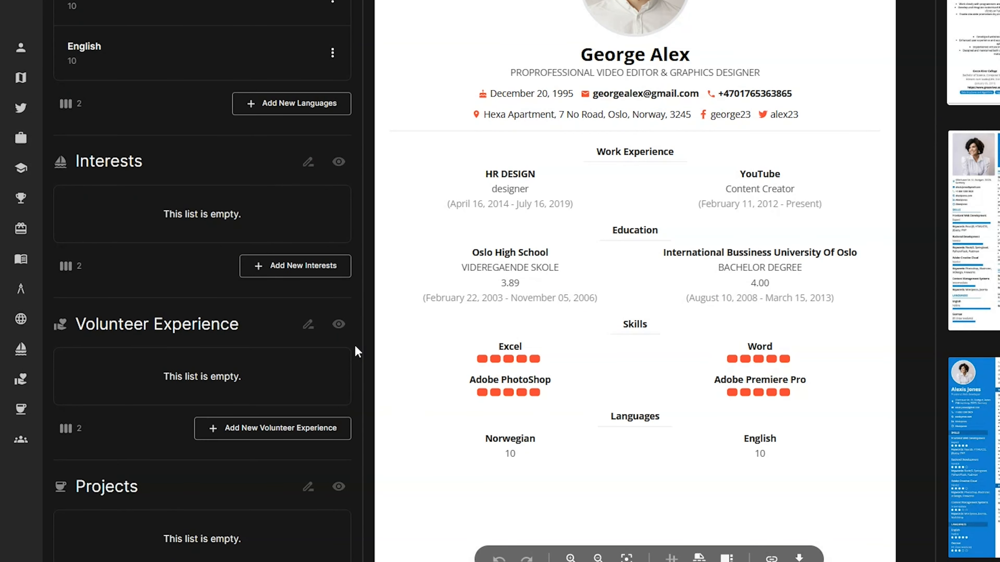
# Add the pasted content-creation and graphic-design interest to the resume
pyautogui.click(343, 278)
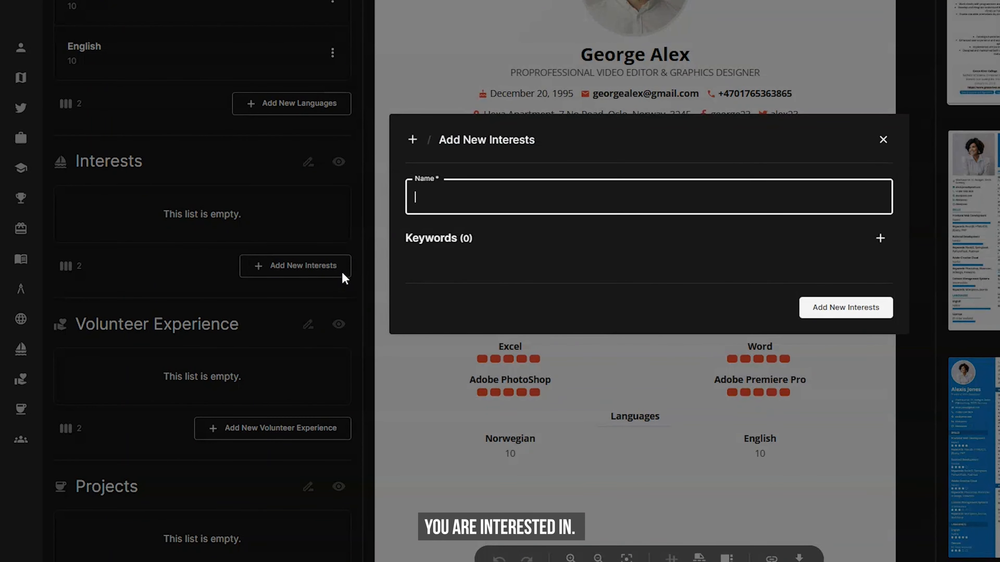
pyautogui.press('super+v')
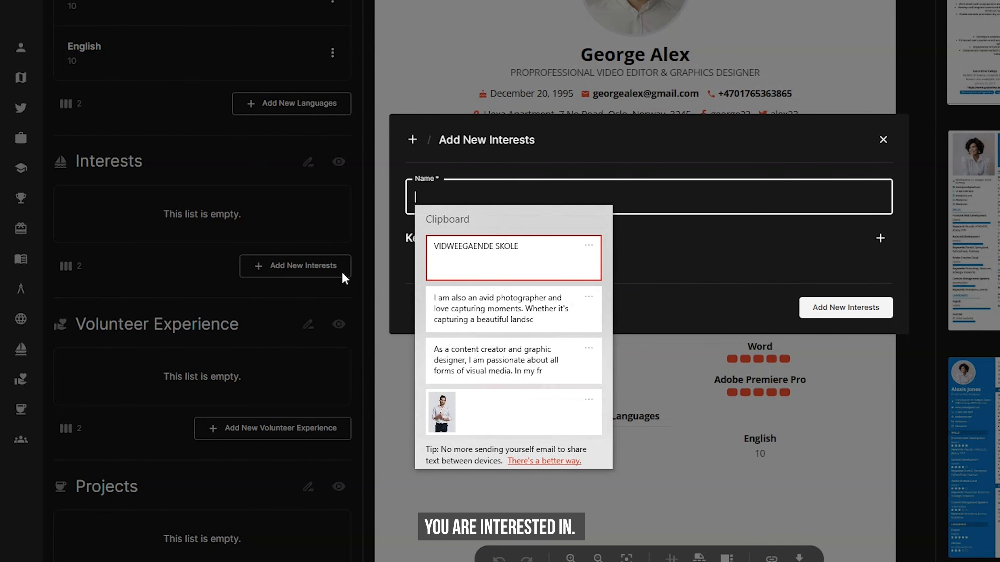
pyautogui.click(574, 356)
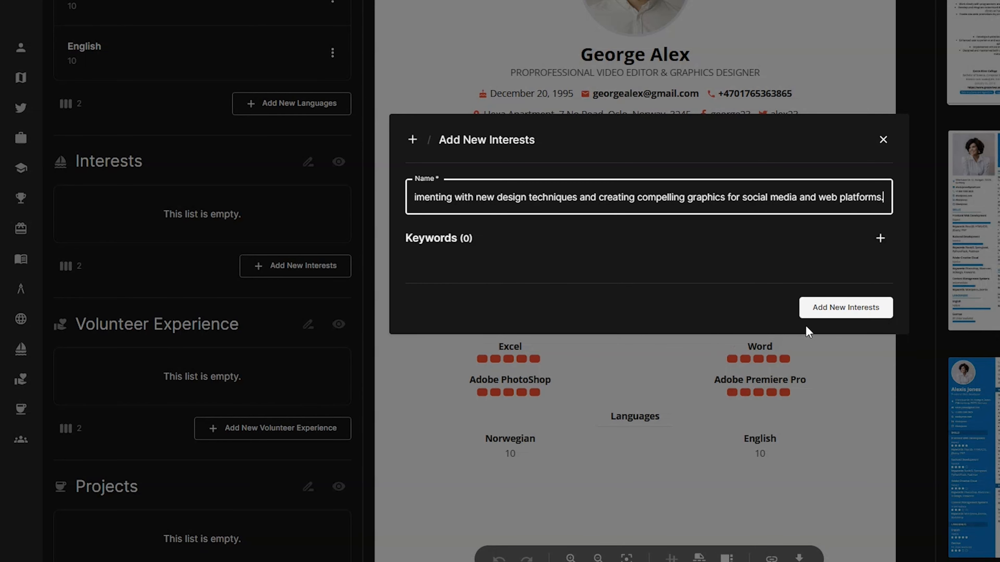
pyautogui.click(851, 313)
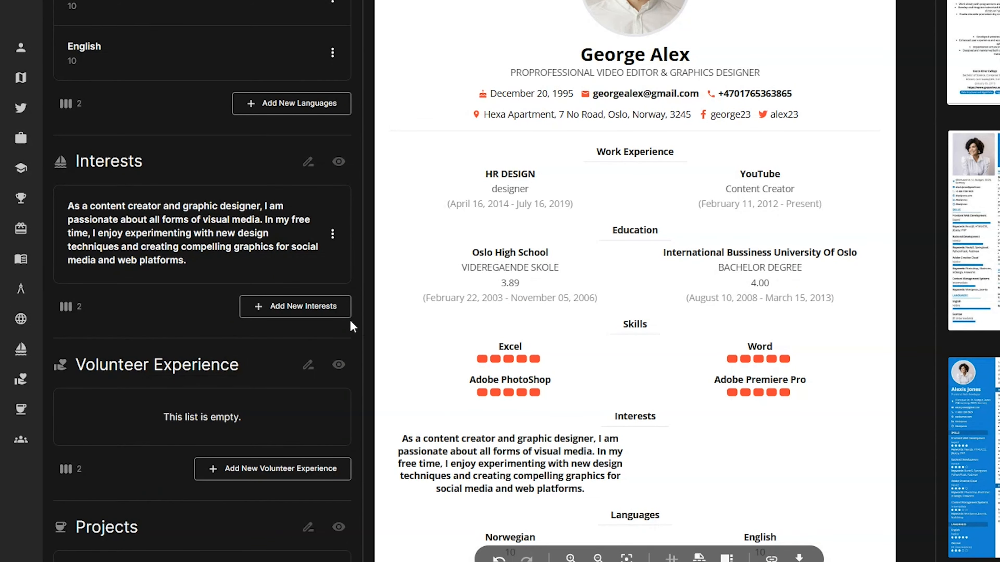
# Add the pasted photographer interest about landscapes and portraits of friends and family
pyautogui.click(339, 311)
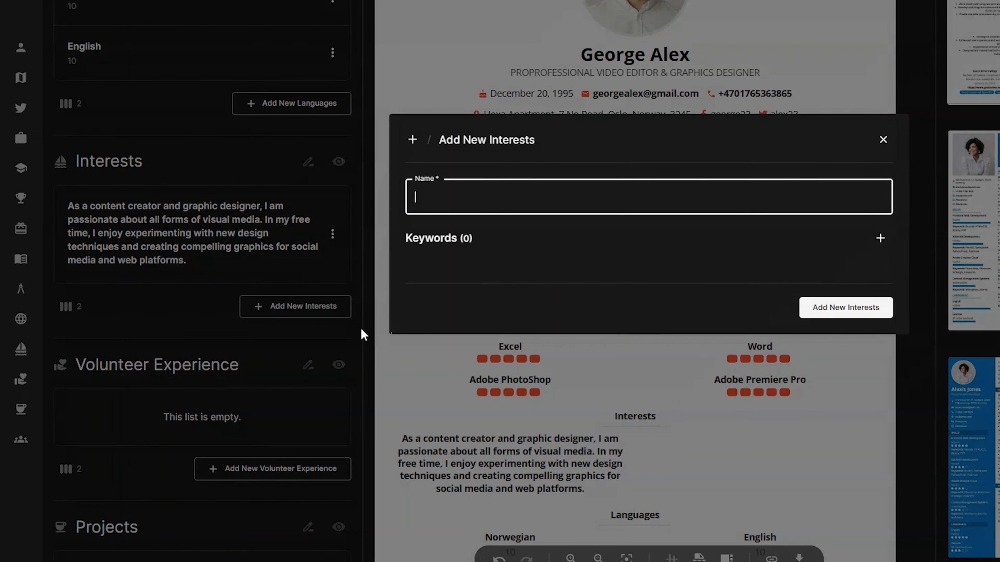
pyautogui.press('super+v')
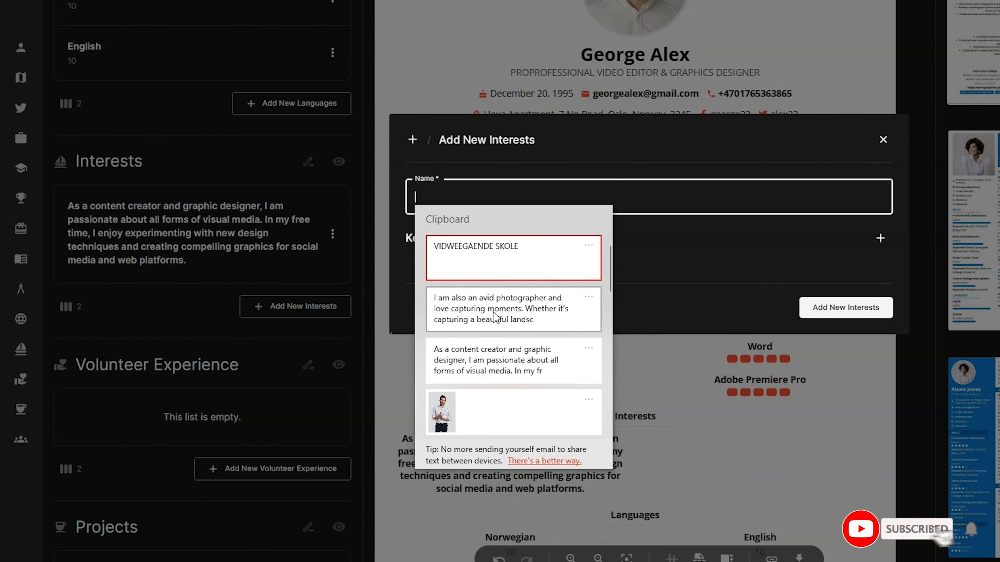
pyautogui.click(587, 313)
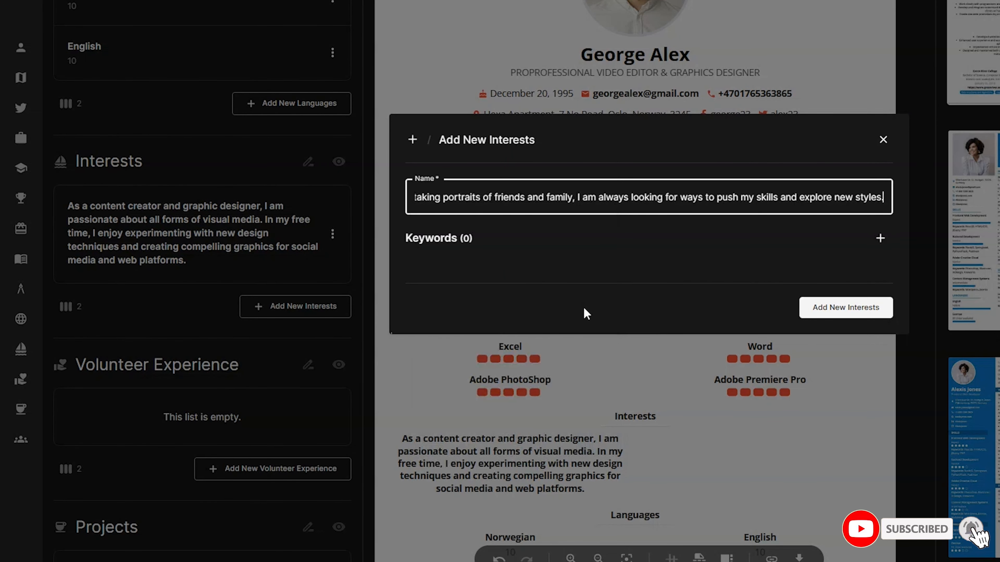
pyautogui.click(821, 313)
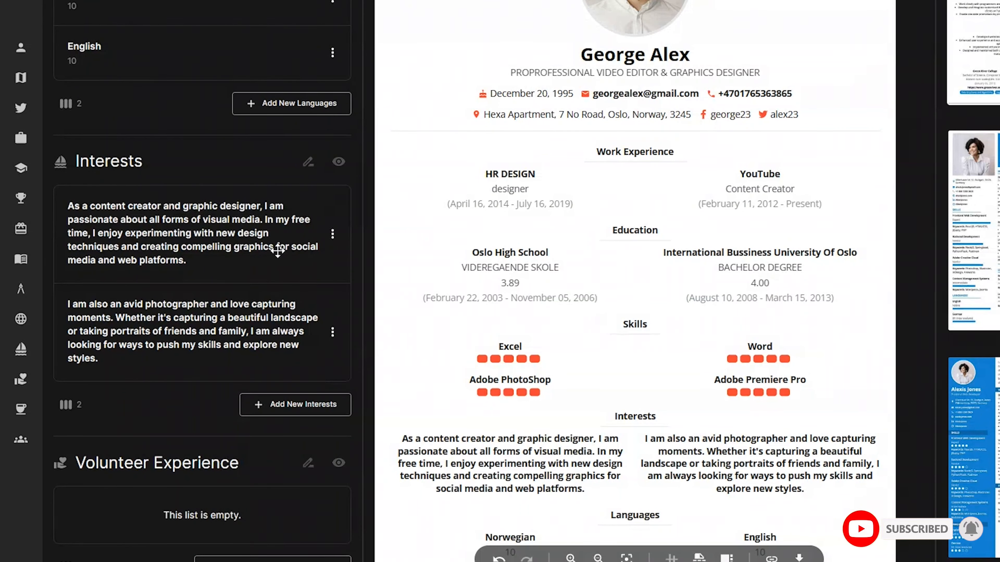
pyautogui.scroll(-6, 275, 248)
# Add a reference with relationship Uncle, filling in his full name, phone number and e-mail address
pyautogui.scroll(-3, 203, 307)
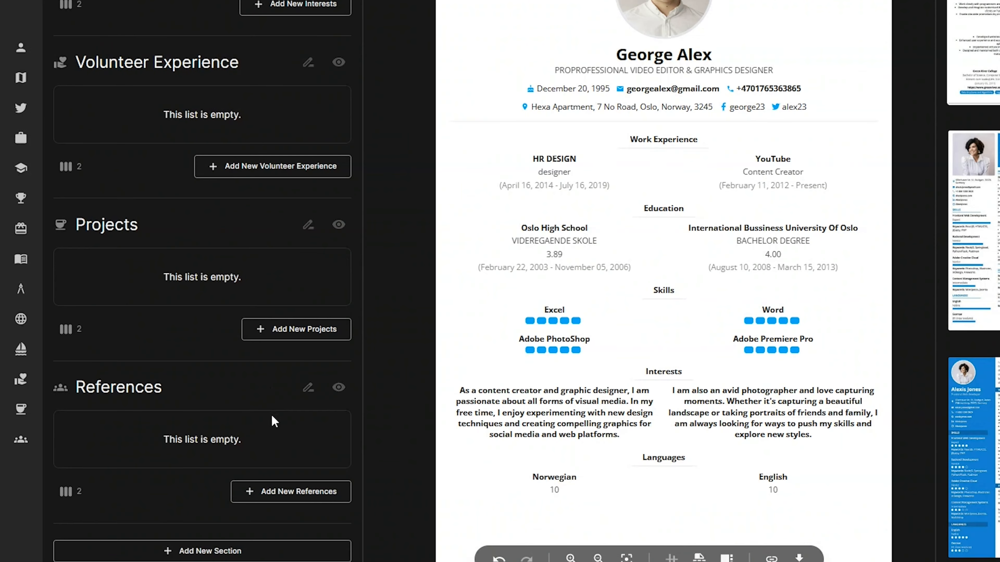
pyautogui.click(344, 501)
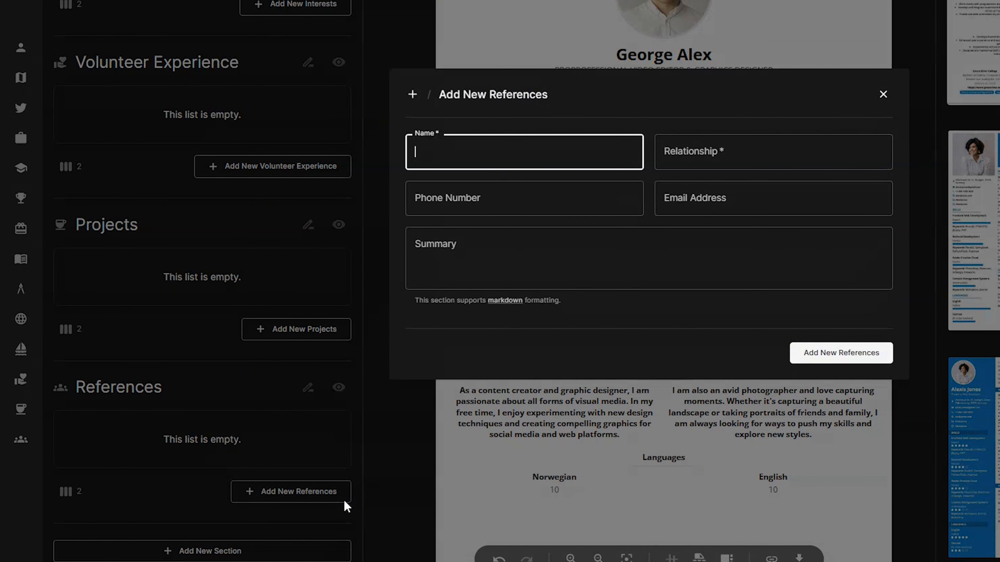
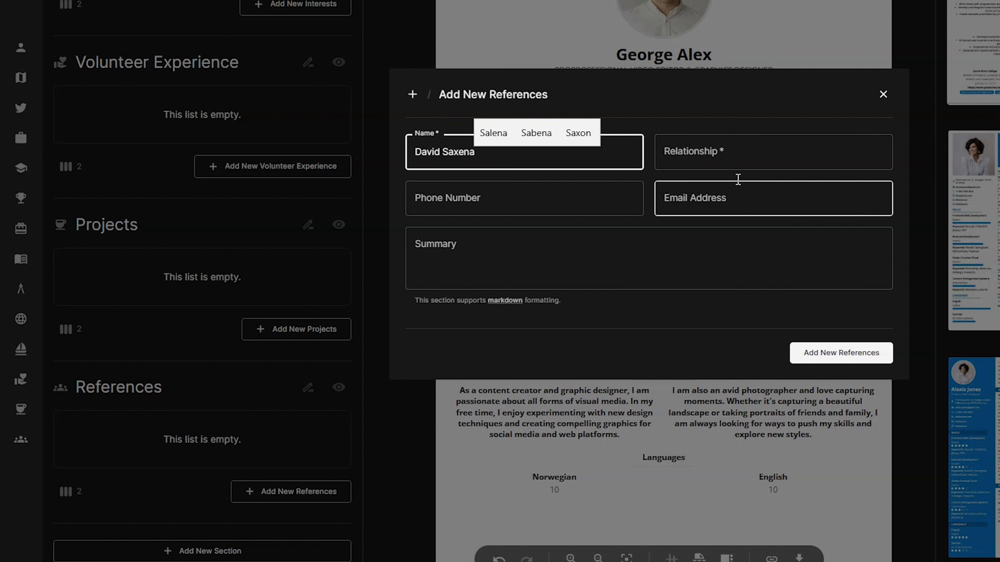
pyautogui.click(757, 138)
pyautogui.write('Un')
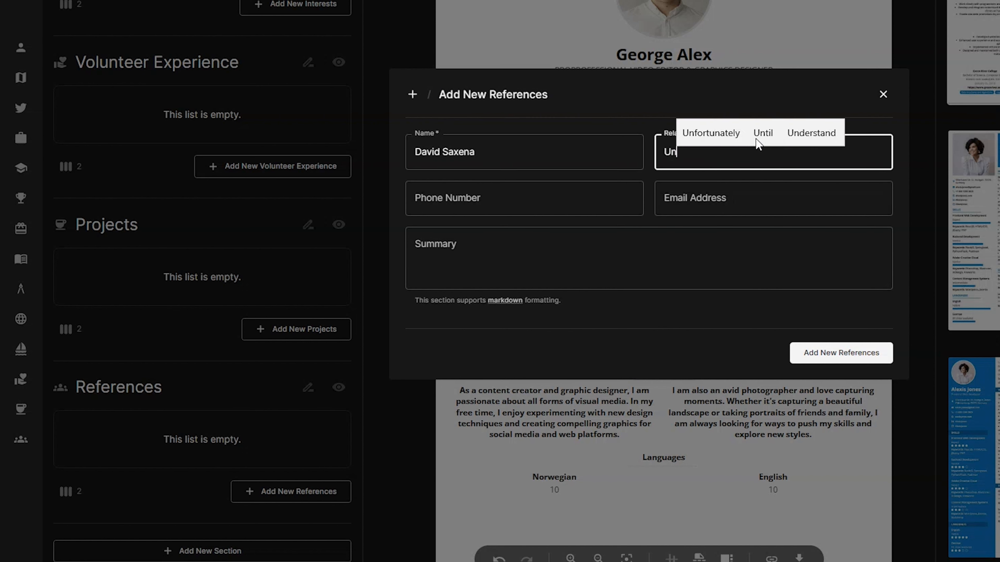
pyautogui.write('cle')
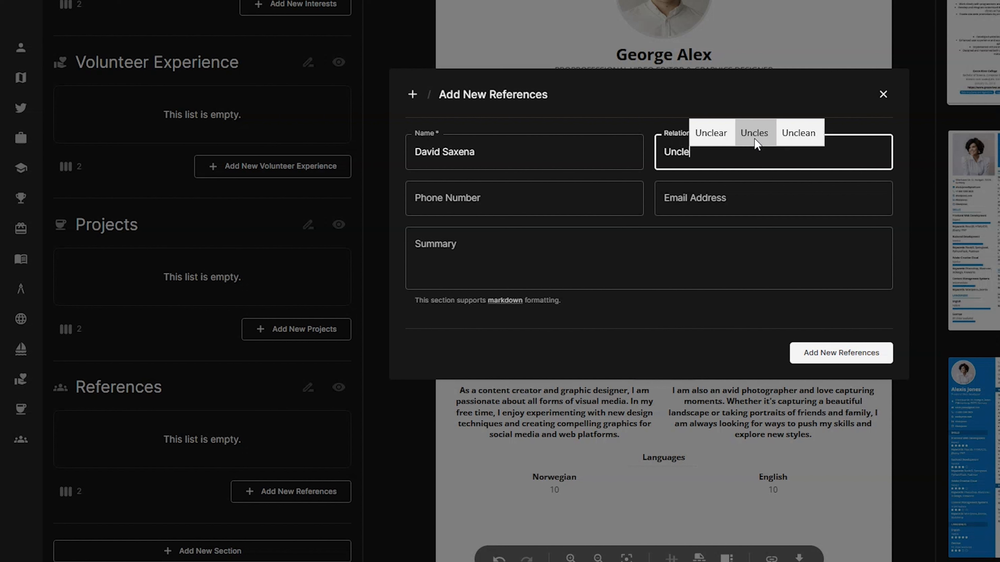
pyautogui.click(574, 190)
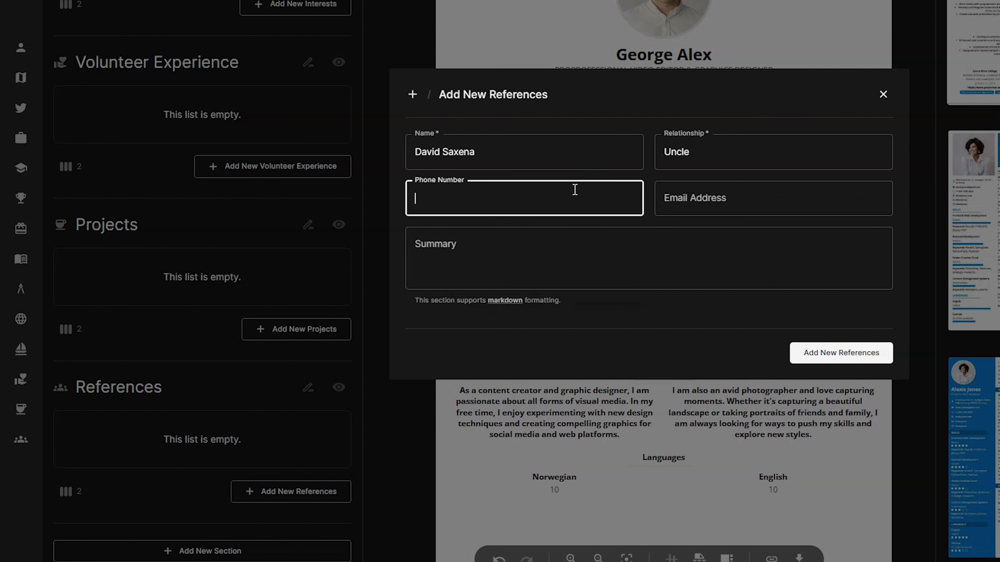
pyautogui.click(792, 198)
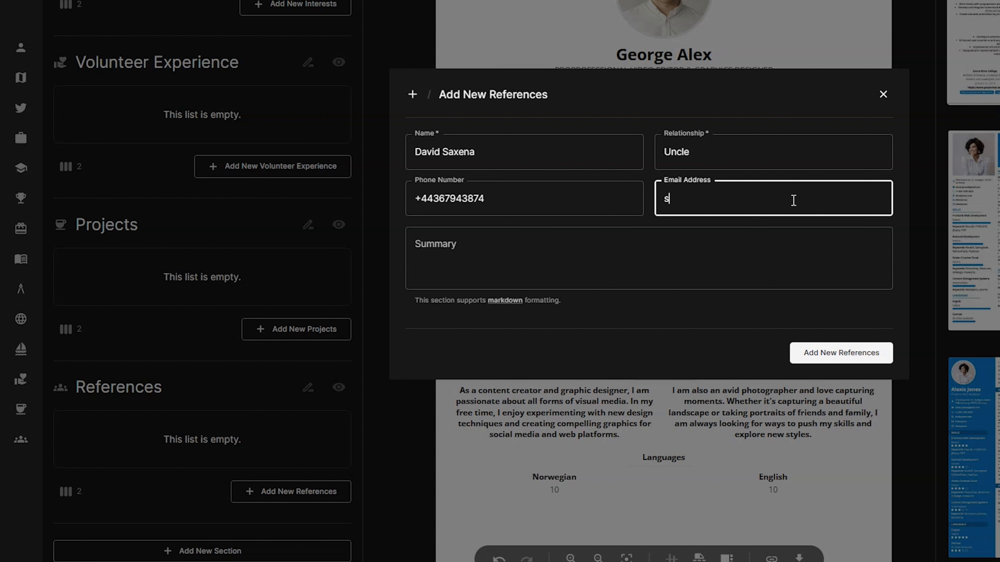
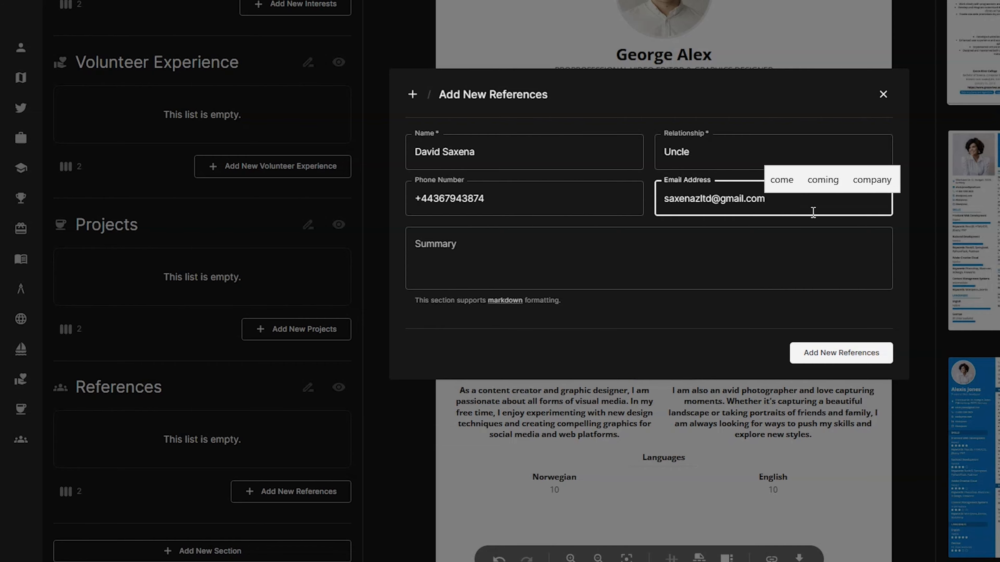
pyautogui.click(881, 354)
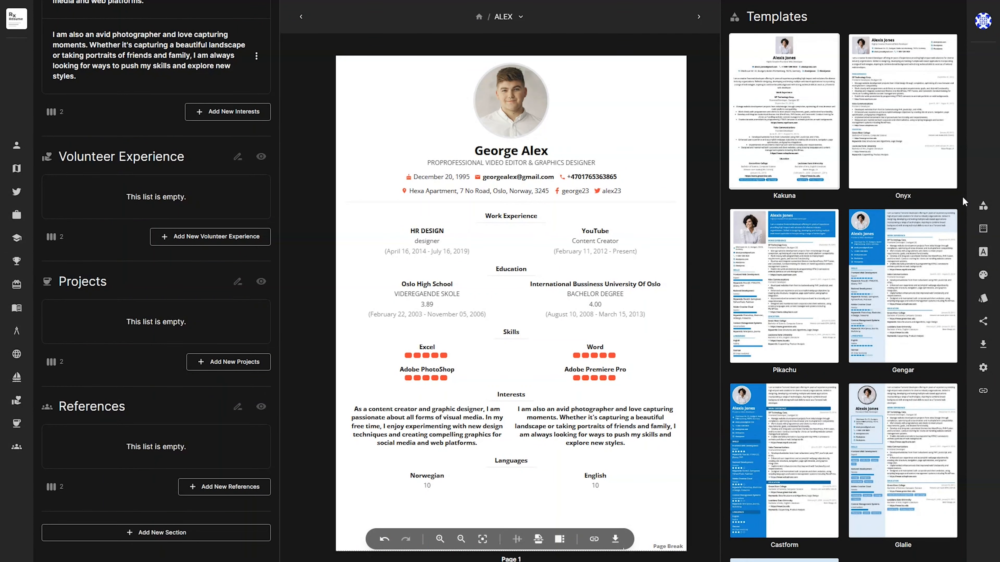
# Set the theme primary colour to light blue #03a9f4
pyautogui.scroll(-10, 962, 196)
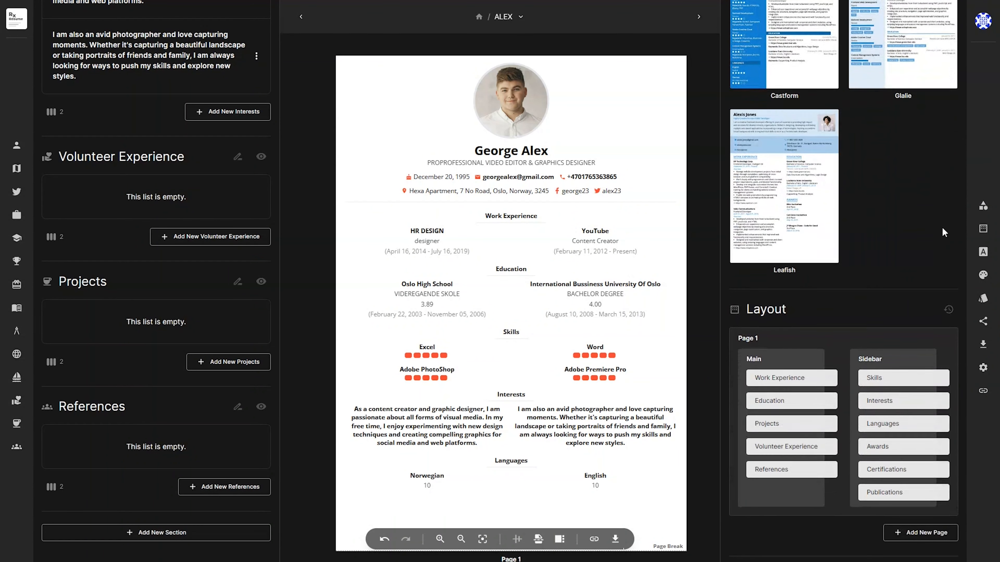
pyautogui.scroll(-10, 942, 232)
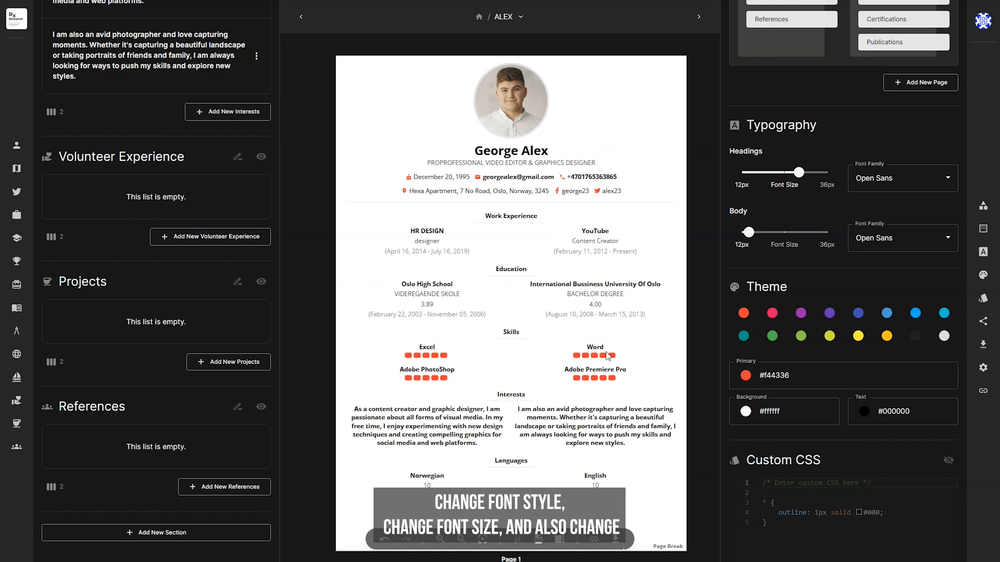
pyautogui.click(797, 314)
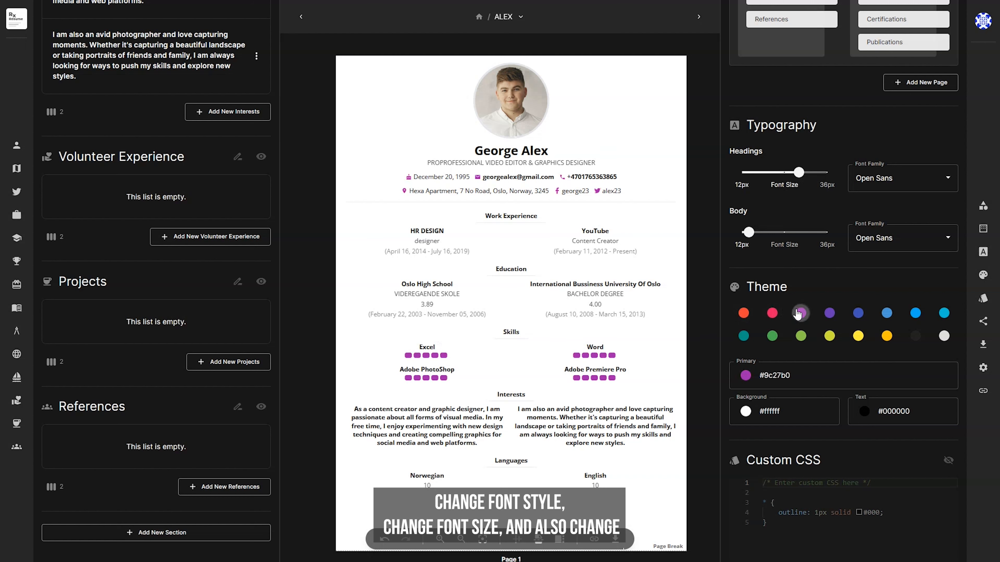
pyautogui.click(915, 313)
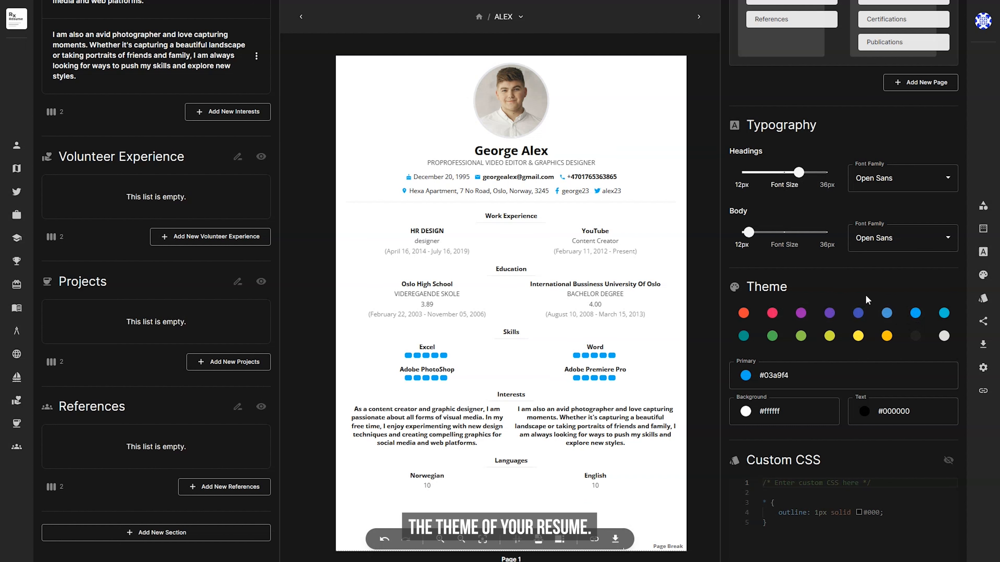
pyautogui.scroll(-10, 865, 294)
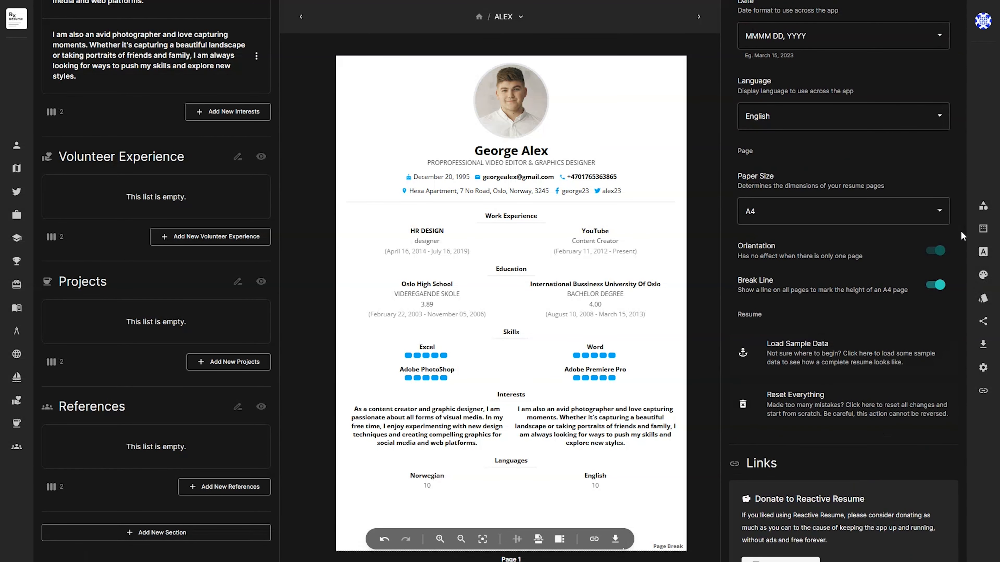
# Switch the paper size to Letter and then back to A4
pyautogui.click(939, 211)
pyautogui.click(755, 254)
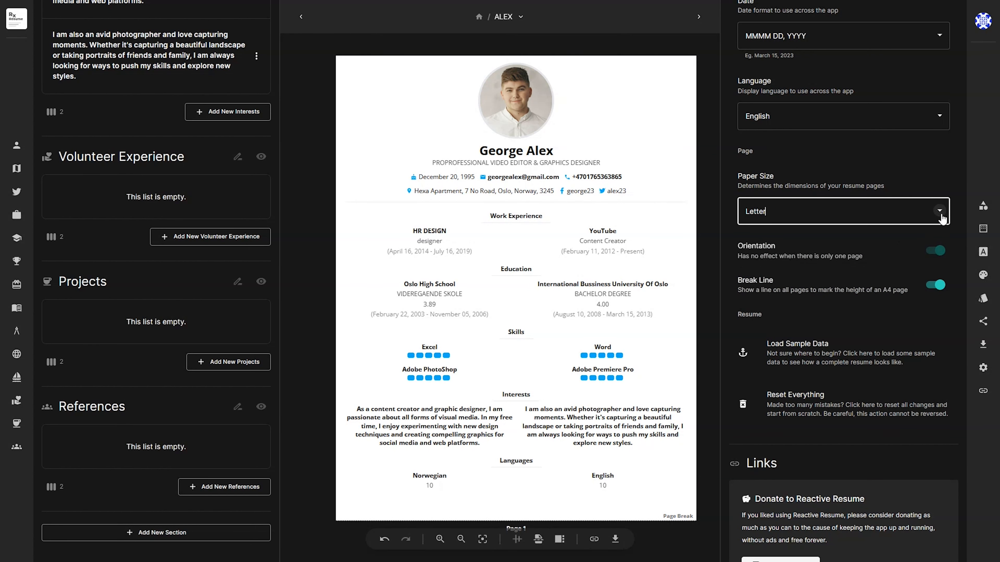
pyautogui.click(925, 219)
pyautogui.click(756, 236)
pyautogui.scroll(10, 918, 353)
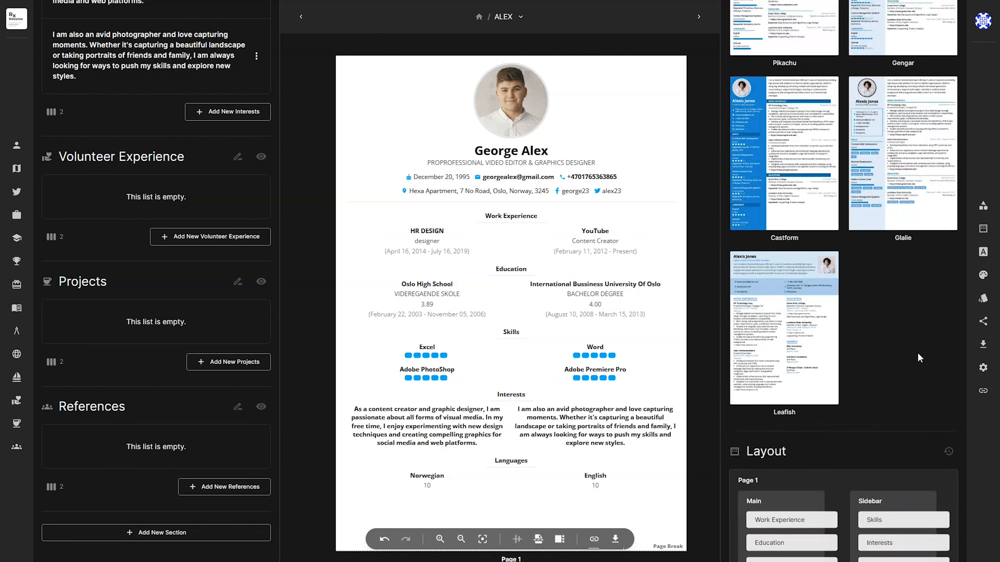
# Preview the Onyx, Pikachu, Gengar, Castform and Glalie templates, then apply Leafish to the resume
pyautogui.click(891, 143)
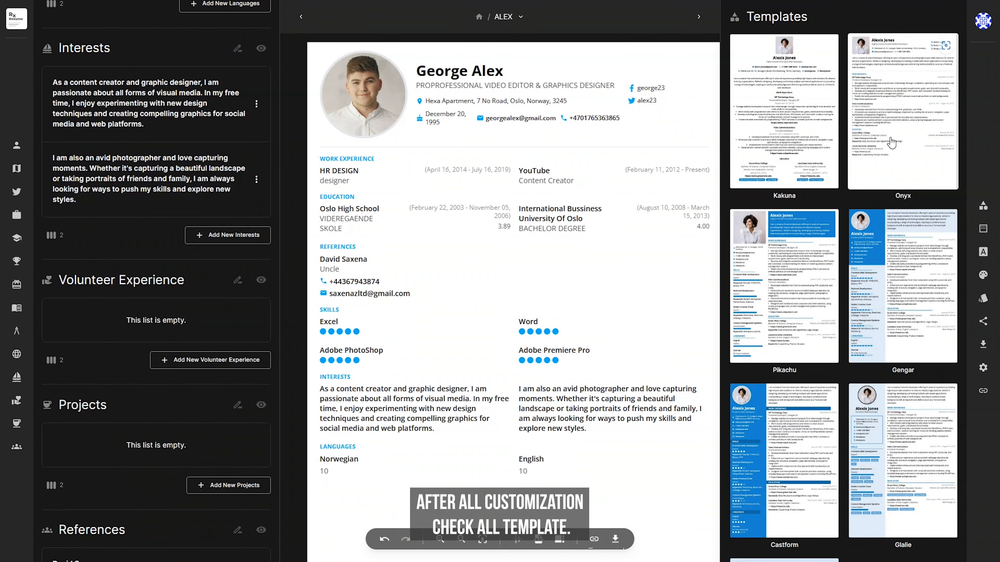
pyautogui.click(776, 272)
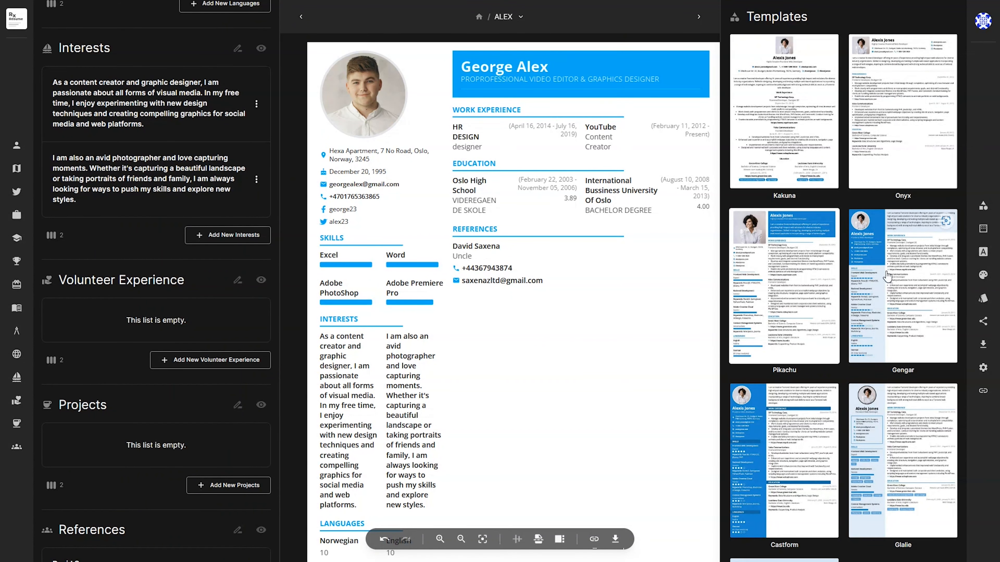
pyautogui.click(934, 274)
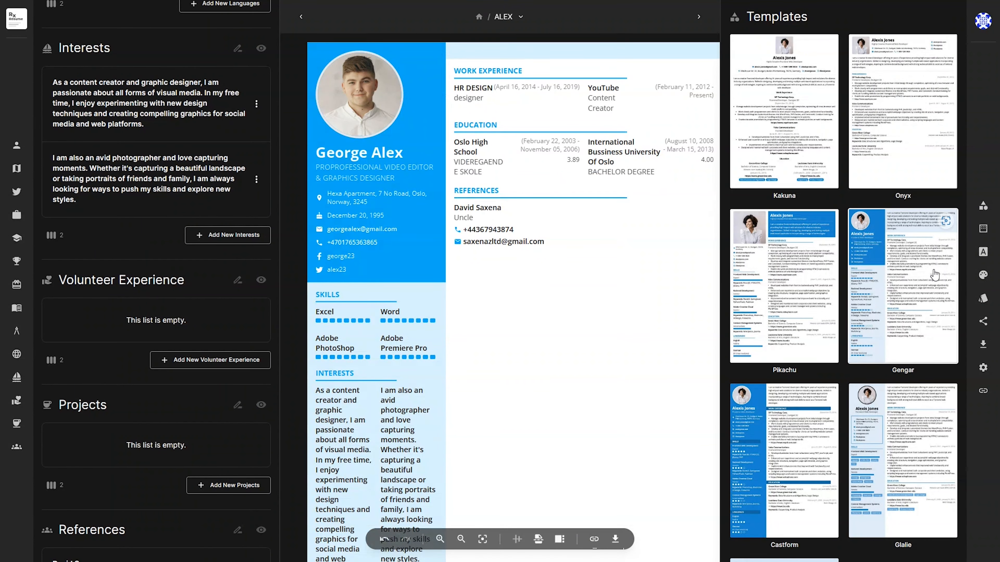
pyautogui.click(759, 453)
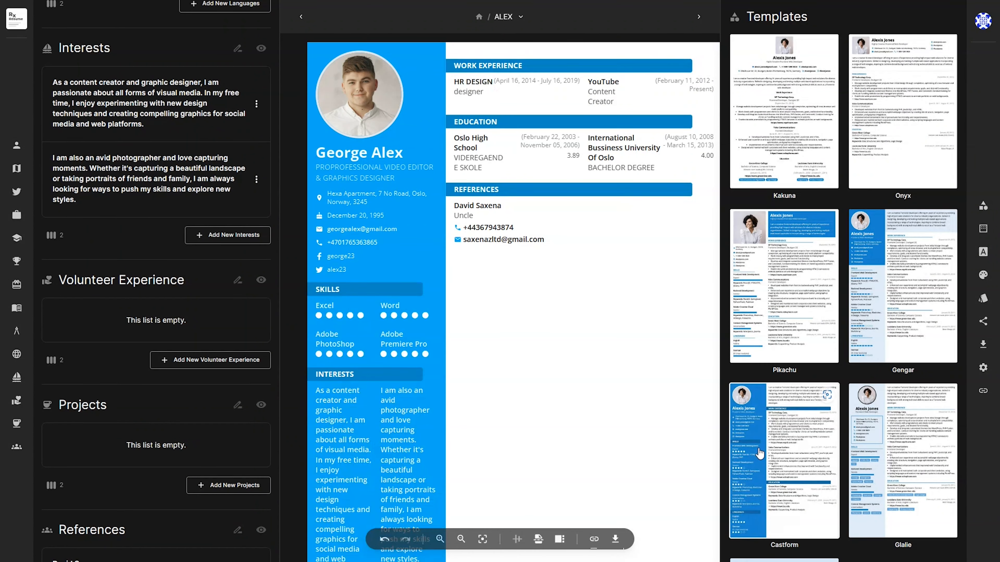
pyautogui.click(911, 447)
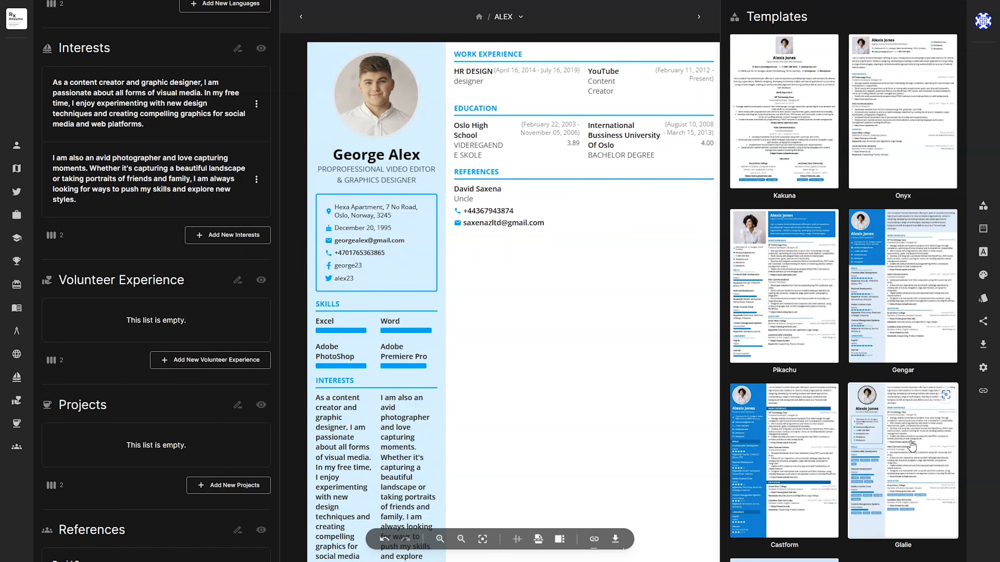
pyautogui.scroll(-5, 910, 441)
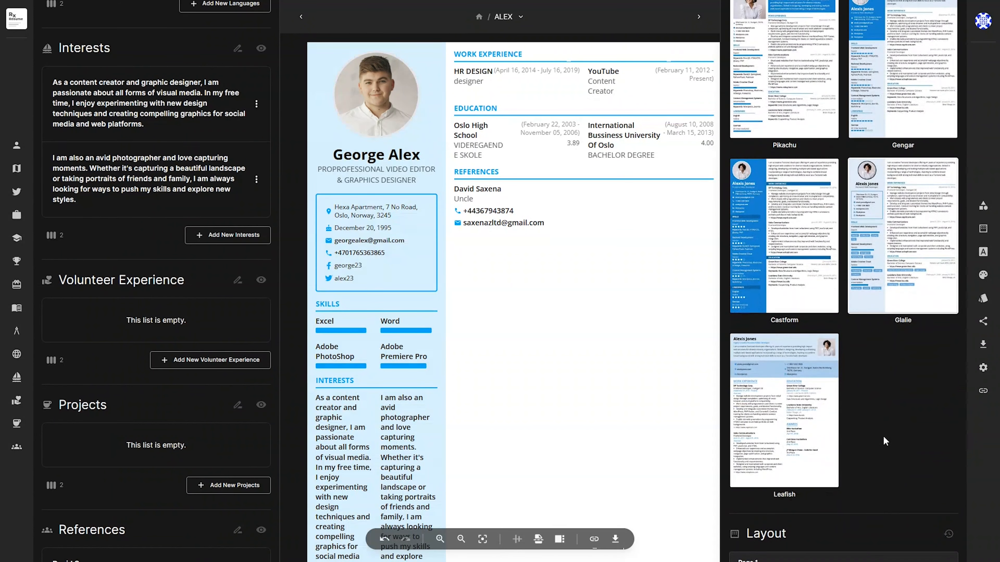
pyautogui.click(783, 438)
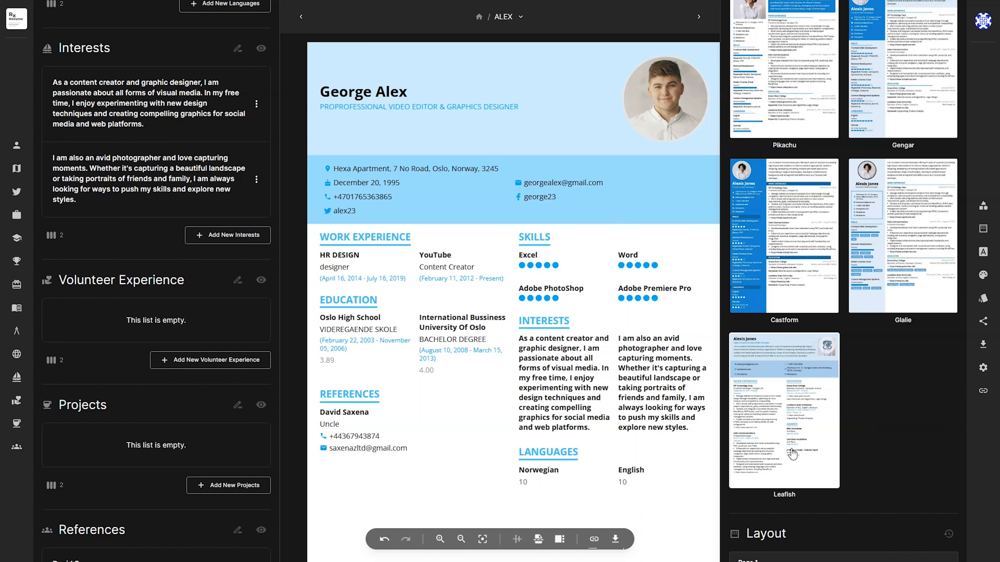
# Download the Leafish-styled resume as a PDF and open it from the browser's downloads
pyautogui.click(617, 541)
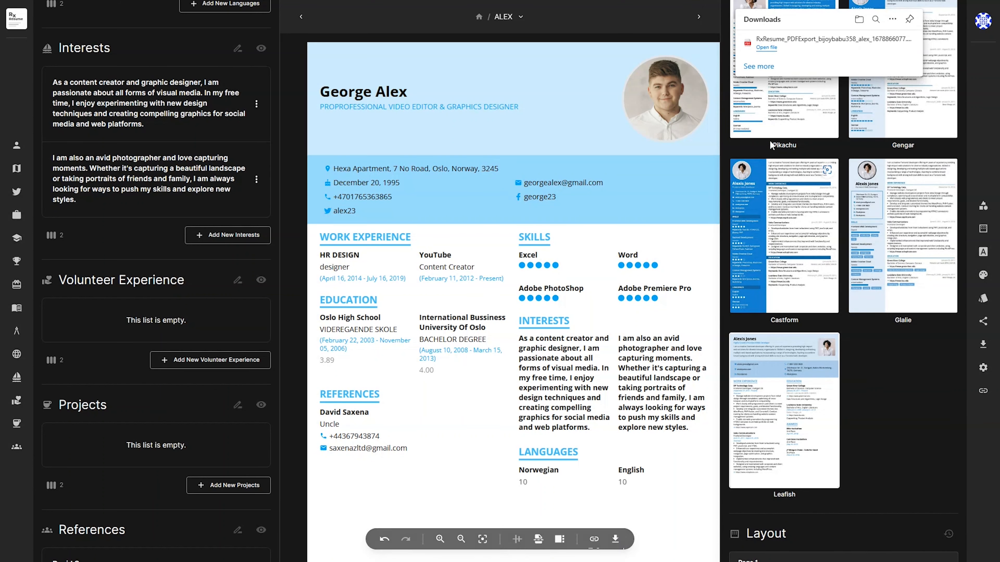
pyautogui.click(766, 48)
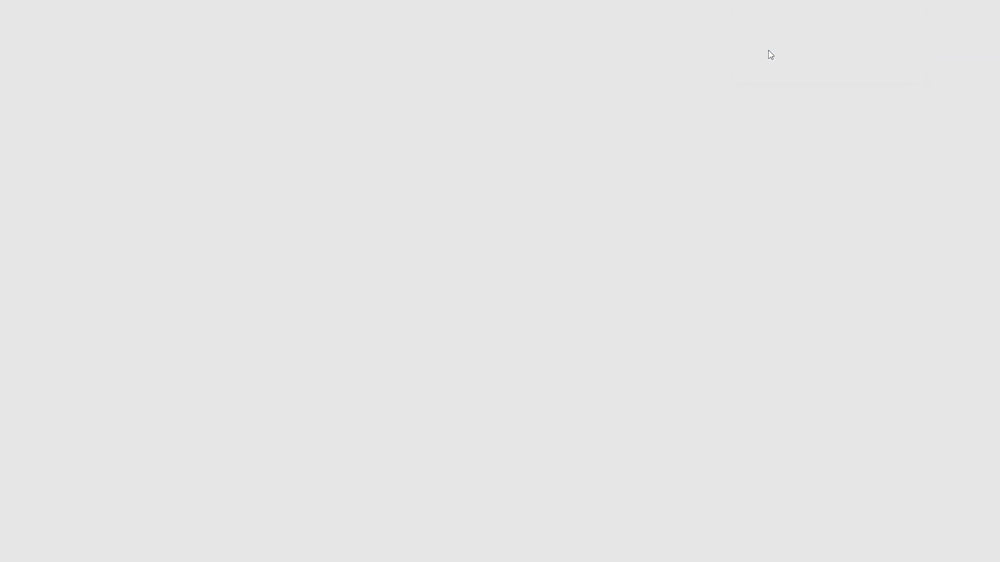